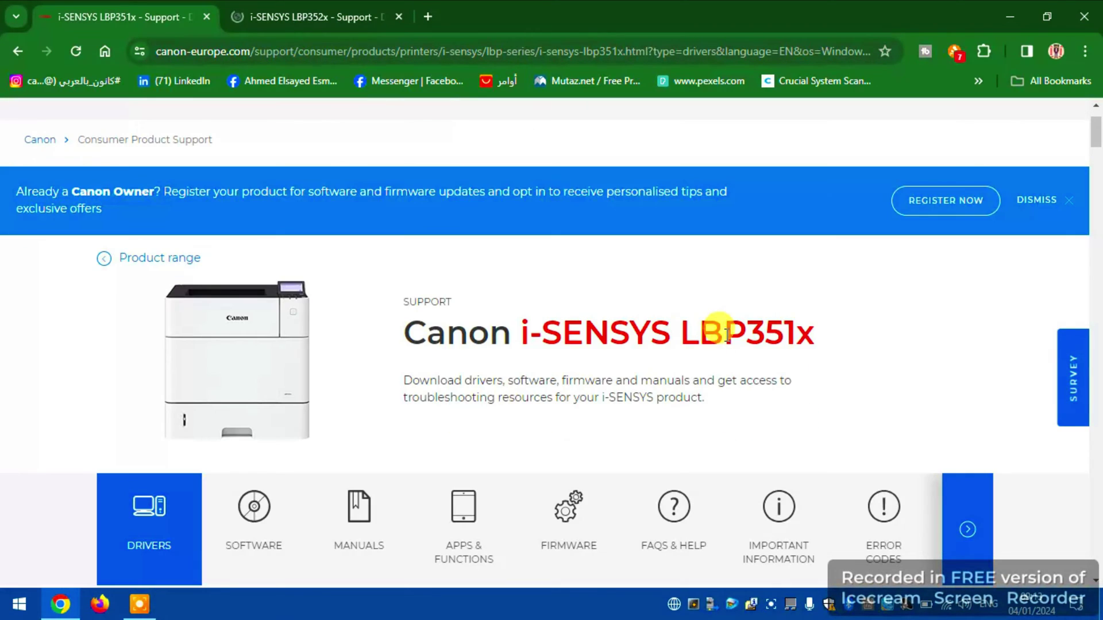
Check the Canon i-SENSYS LBP352x support page, dismissing its survey invitation, and return to the LBP351x support page
{"action": "key", "text": "ctrl+Tab"}
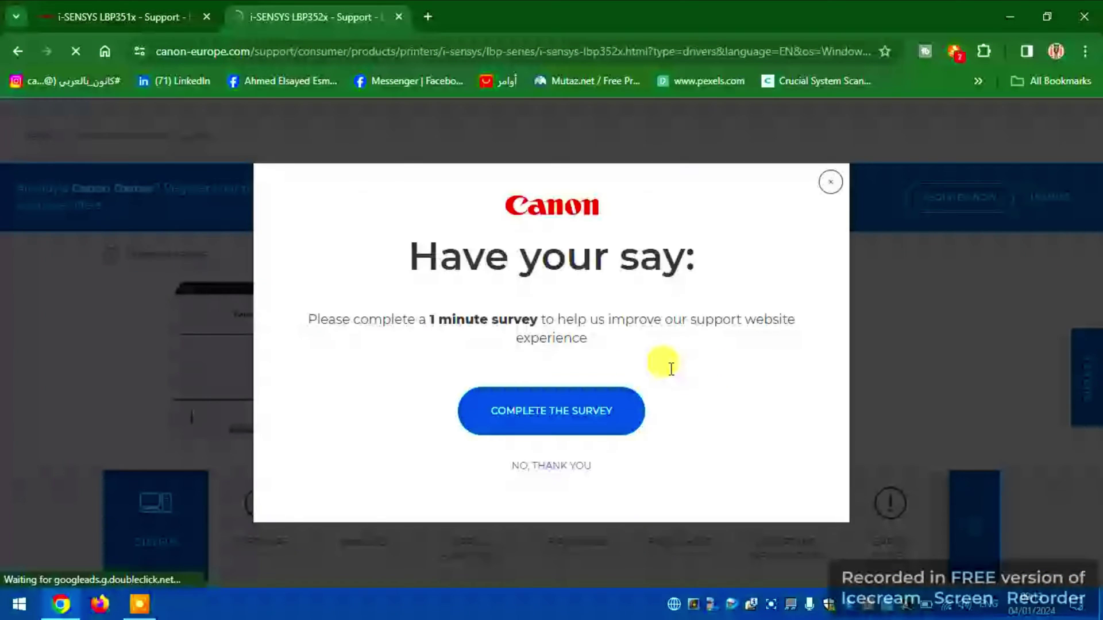
{"action": "left_click", "coordinate": [827, 188]}
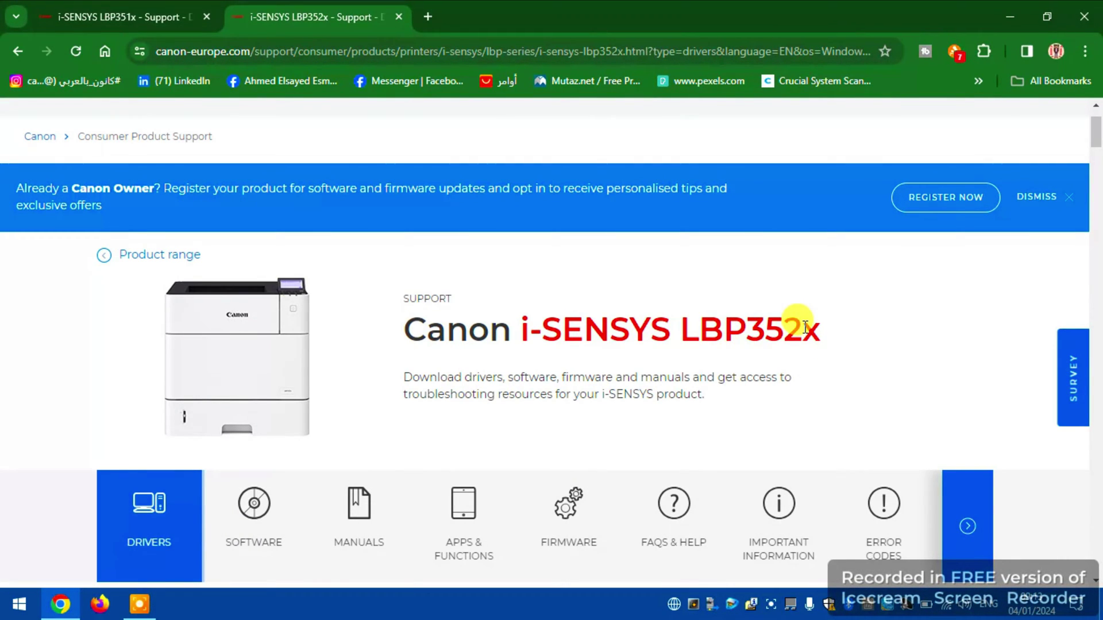
{"action": "key", "text": "ctrl+shift+Tab"}
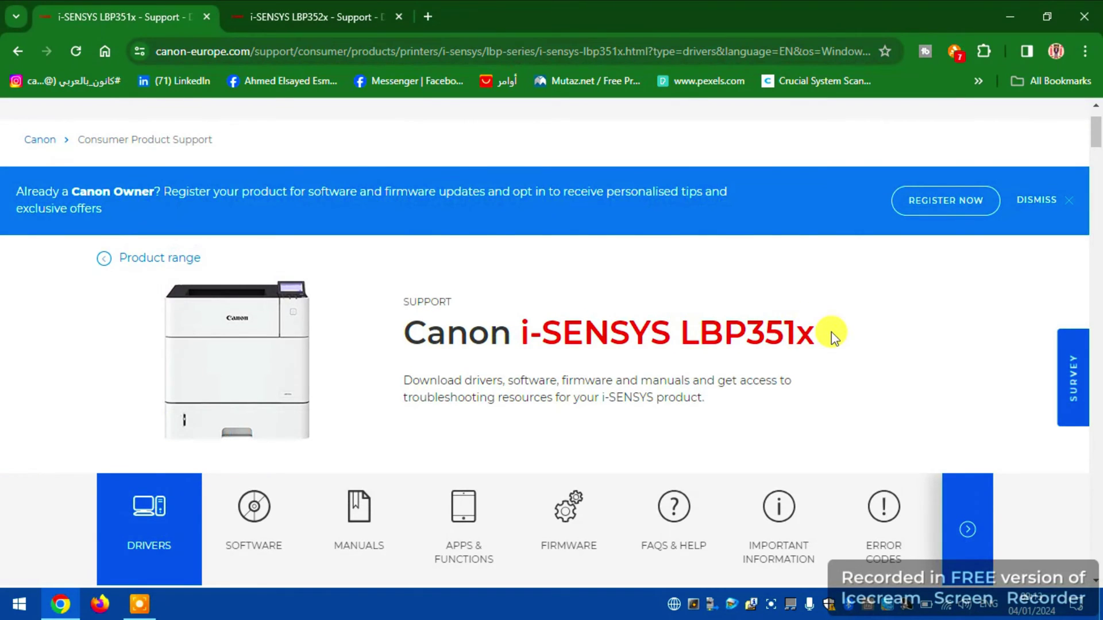
Download the Windows 32bit & 64bit Generic Plus UFR II Printer Driver V2.90 from the LBP351x drivers list, accepting the license agreement
{"action": "scroll", "coordinate": [26, 255], "scroll_direction": "down", "scroll_amount": 3}
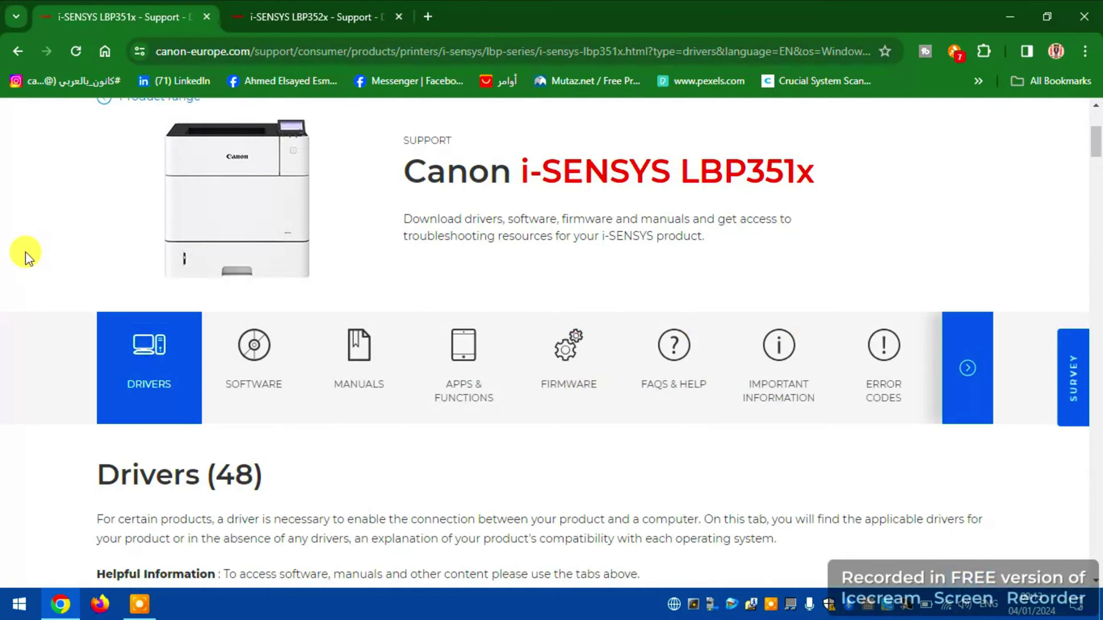
{"action": "scroll", "coordinate": [26, 255], "scroll_direction": "down", "scroll_amount": 4}
{"action": "scroll", "coordinate": [277, 458], "scroll_direction": "down", "scroll_amount": 5}
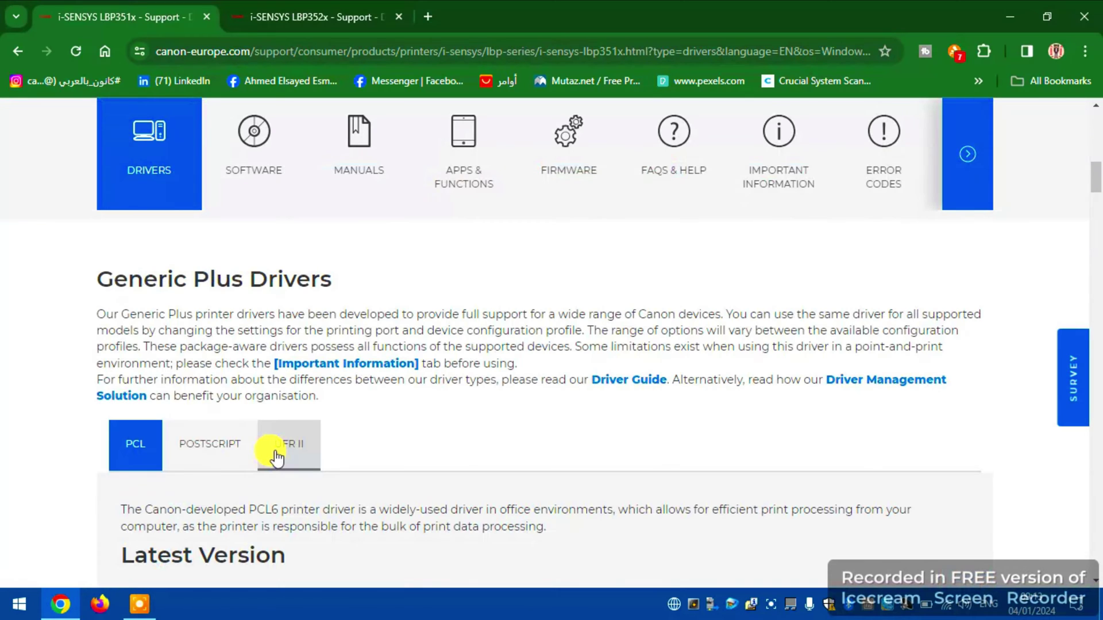
{"action": "left_click", "coordinate": [276, 458]}
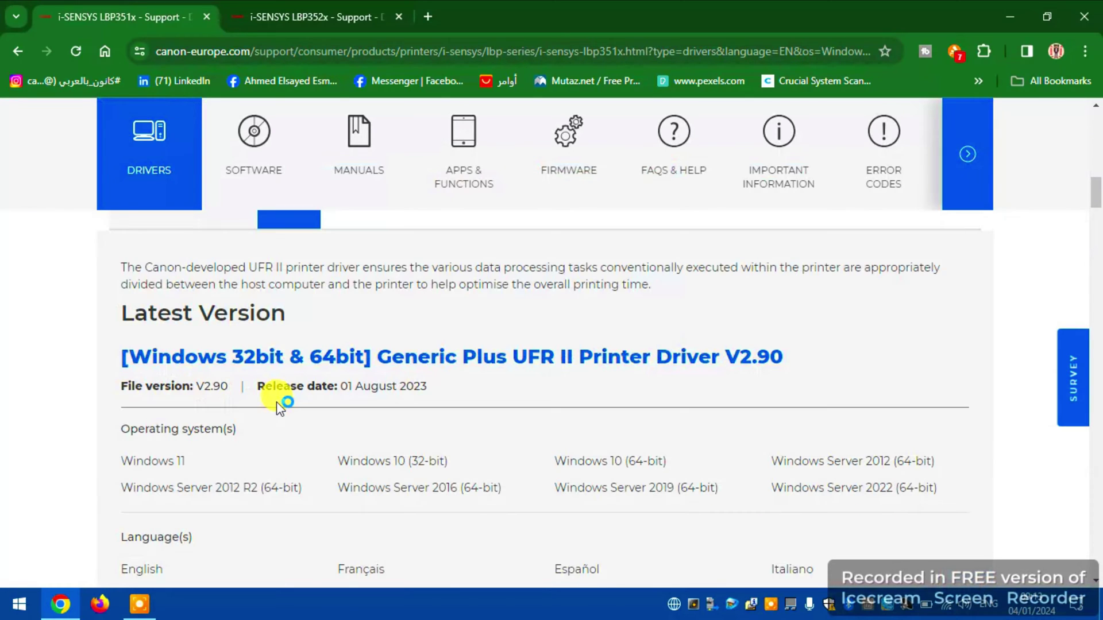
{"action": "scroll", "coordinate": [882, 413], "scroll_direction": "down", "scroll_amount": 5}
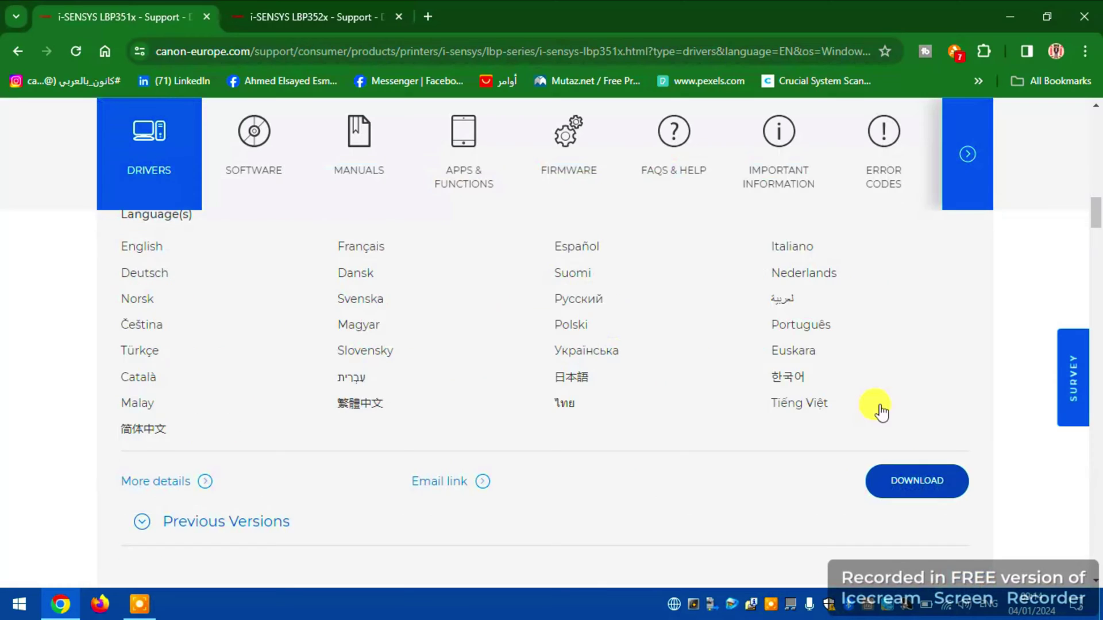
{"action": "left_click", "coordinate": [917, 481]}
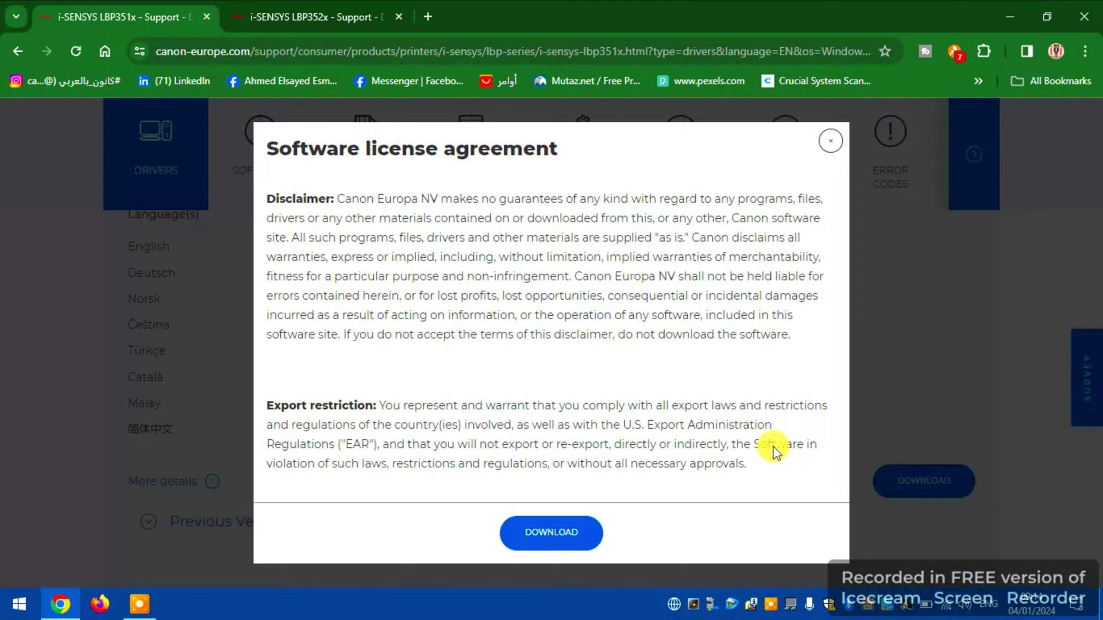
{"action": "left_click", "coordinate": [550, 540]}
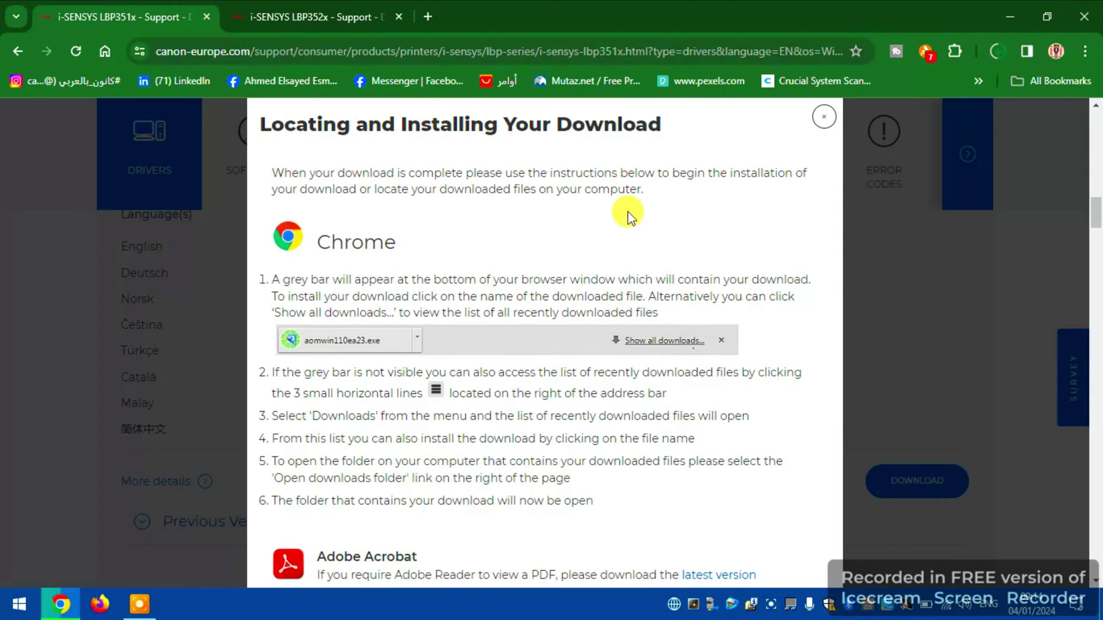
Switch to File Explorer, open the Downloads folder and extract the GPlus_UFRII_Driver_V290_32_64_00 package there
{"action": "left_click", "coordinate": [1011, 11]}
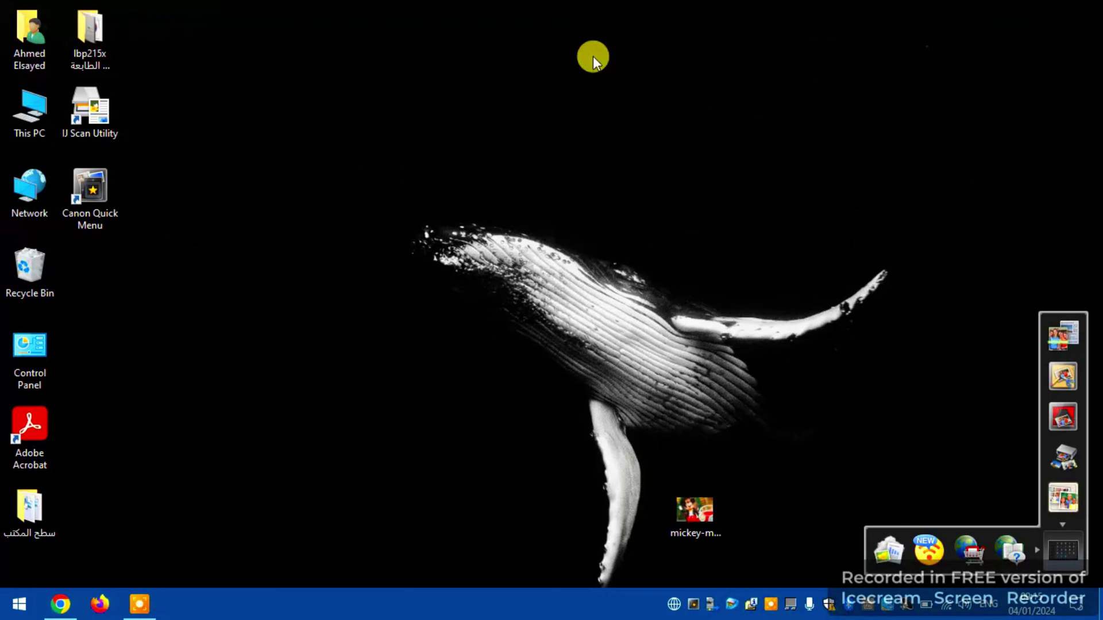
{"action": "double_click", "coordinate": [29, 40]}
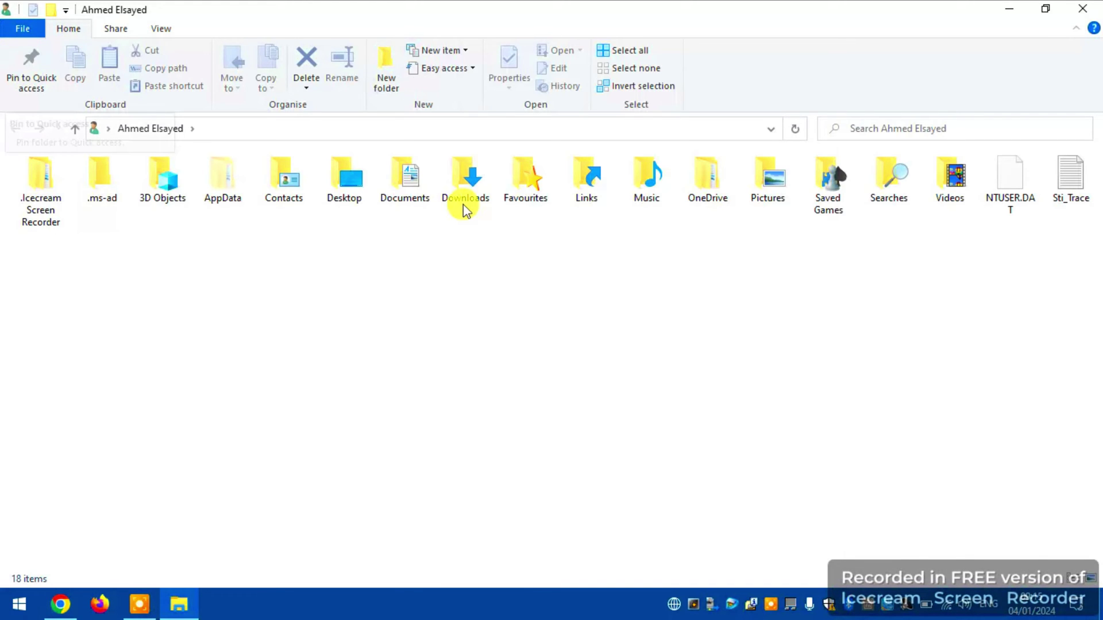
{"action": "double_click", "coordinate": [465, 208]}
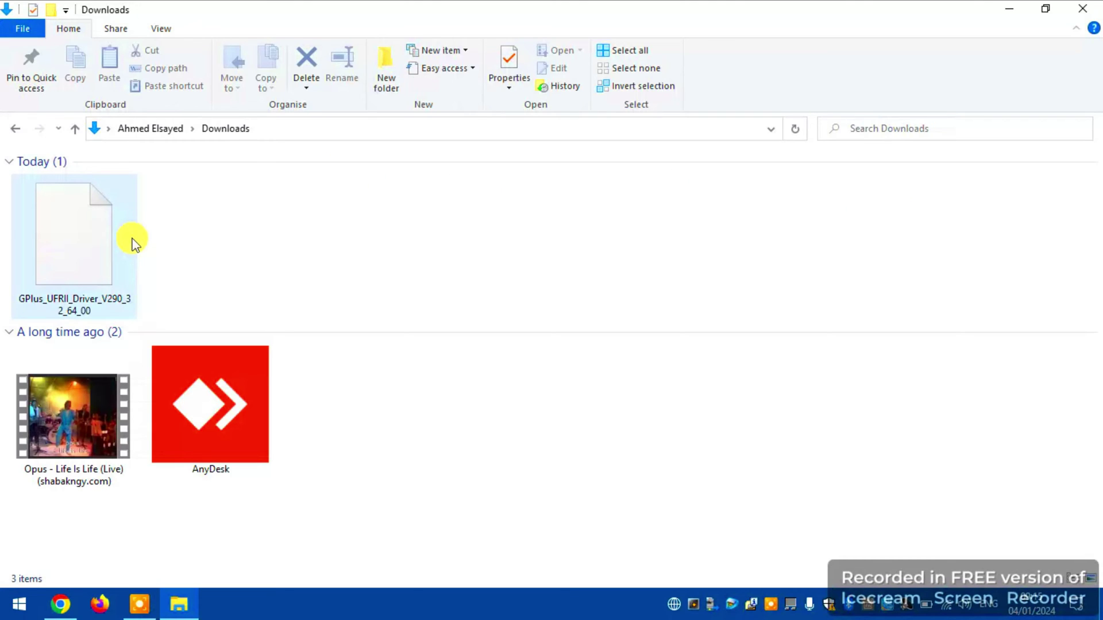
{"action": "left_click", "coordinate": [79, 219]}
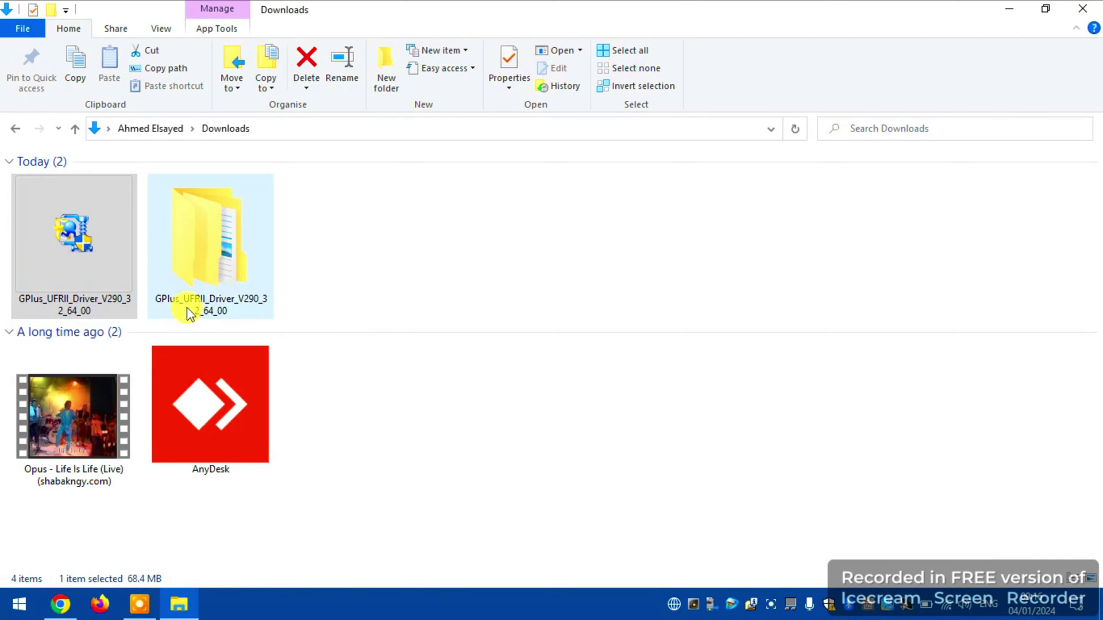
Open the x64 folder of the extracted GPlus_UFRII_Driver_V290_32_64_00 package and launch its Setup application
{"action": "double_click", "coordinate": [214, 251]}
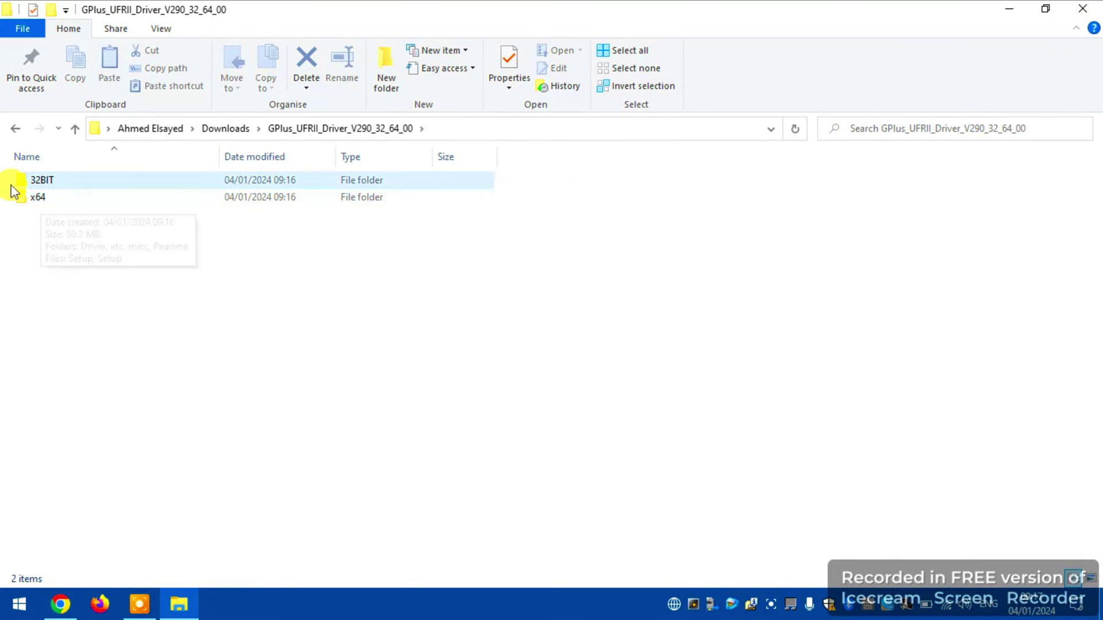
{"action": "double_click", "coordinate": [38, 198]}
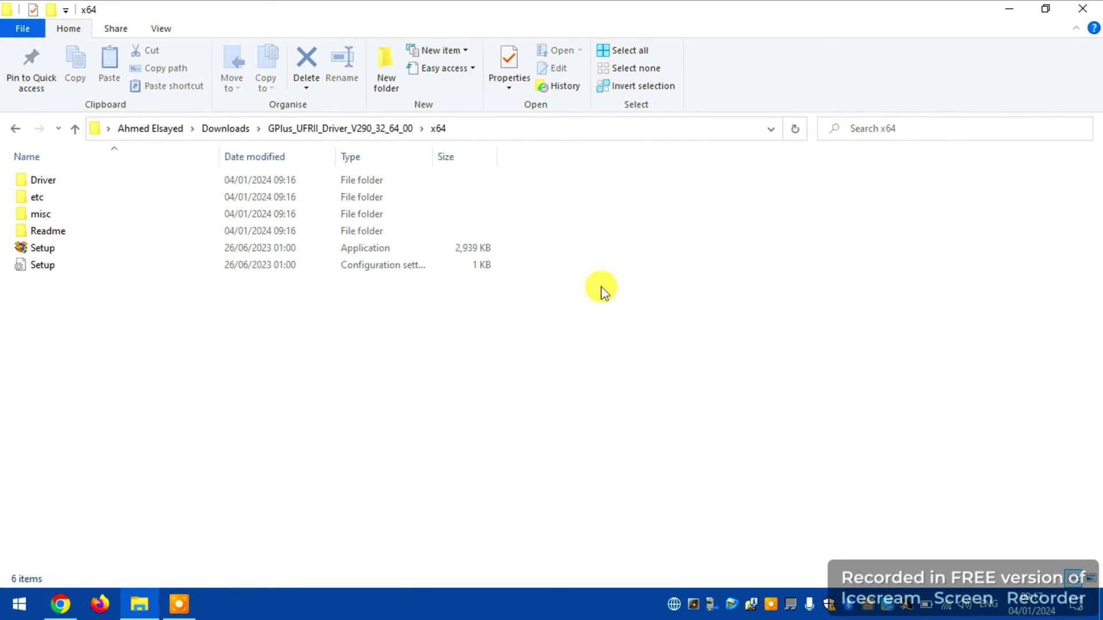
{"action": "left_click", "coordinate": [46, 248]}
{"action": "double_click", "coordinate": [46, 248]}
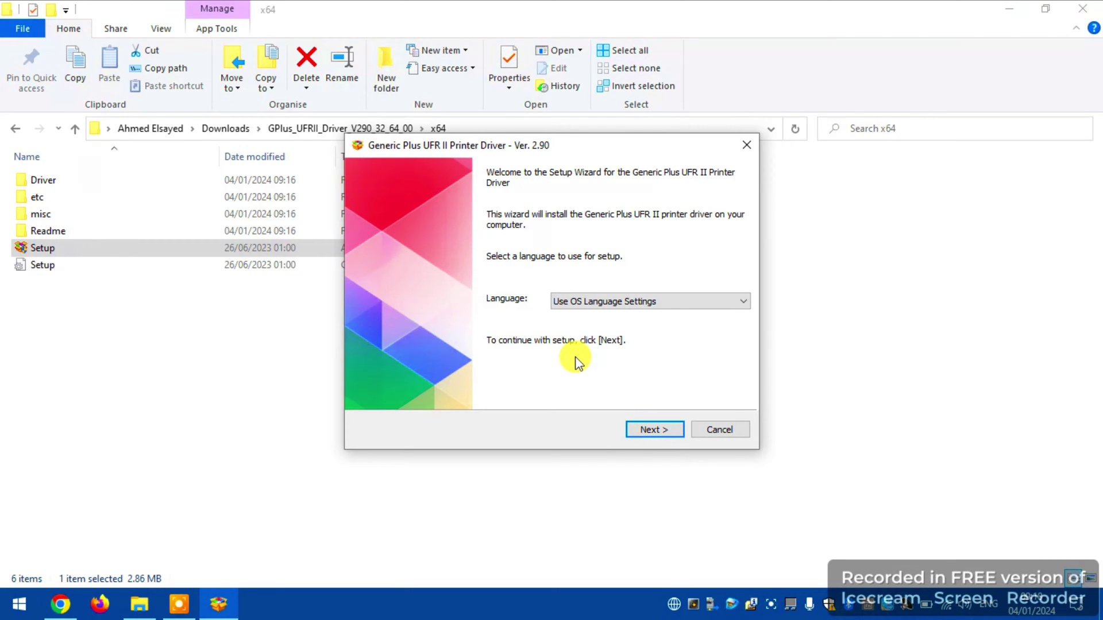
Set the setup wizard's language to Arabic (العربية) and accept the license agreement
{"action": "left_click", "coordinate": [583, 301]}
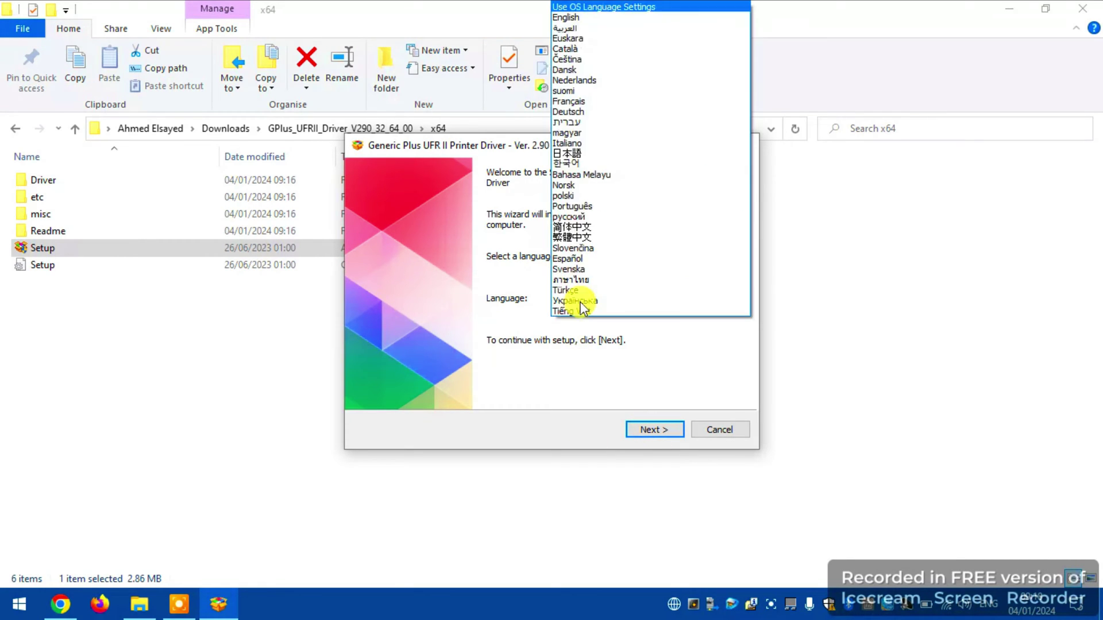
{"action": "left_click", "coordinate": [585, 29]}
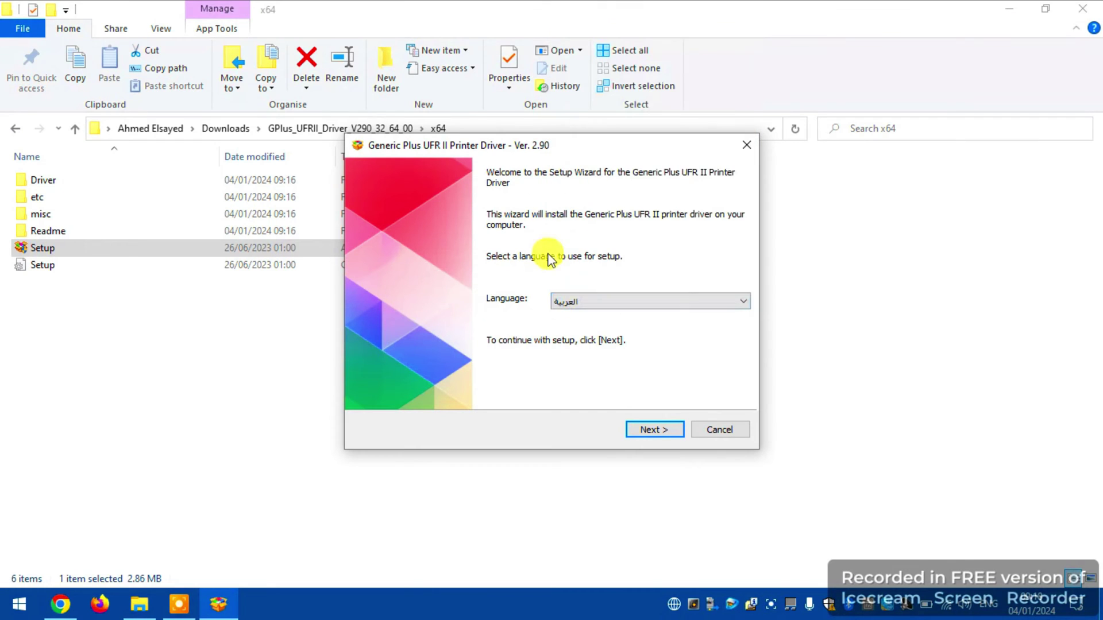
{"action": "left_click", "coordinate": [647, 430]}
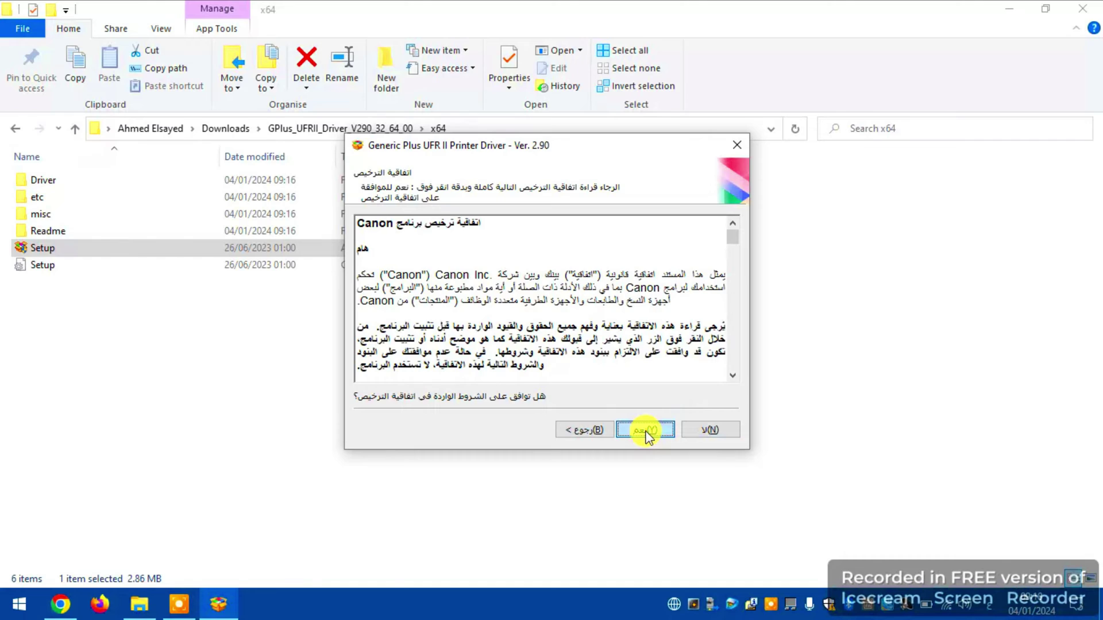
{"action": "left_click", "coordinate": [646, 433]}
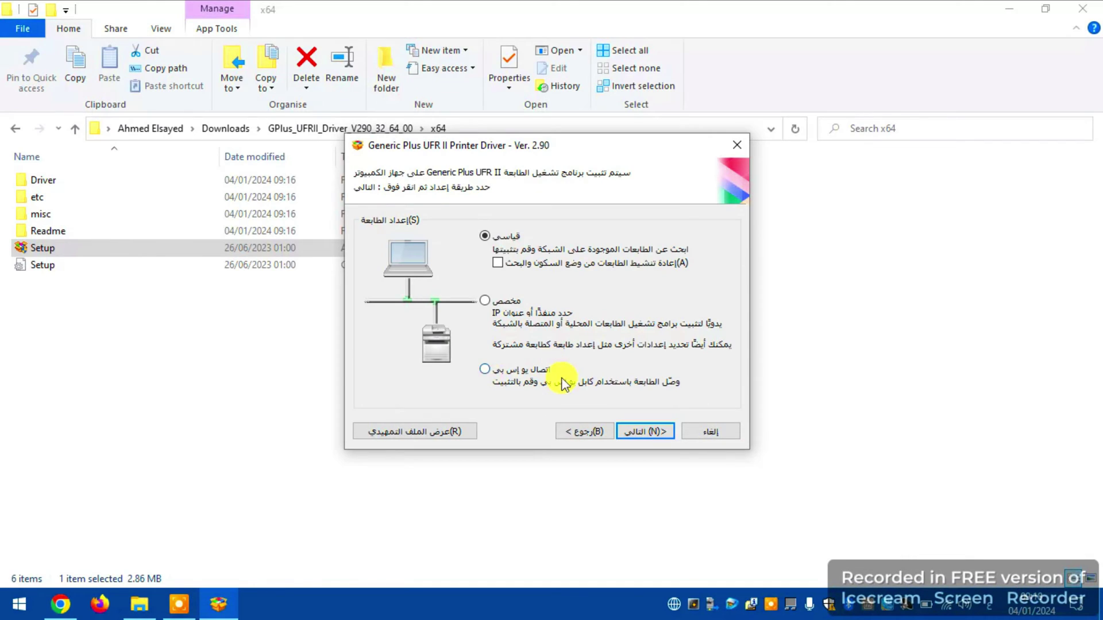
Install the driver over a USB connection for the CanonLBP351/352_UFR_II printer and exit the wizard without restarting the computer
{"action": "left_click", "coordinate": [488, 370]}
{"action": "left_click", "coordinate": [637, 430]}
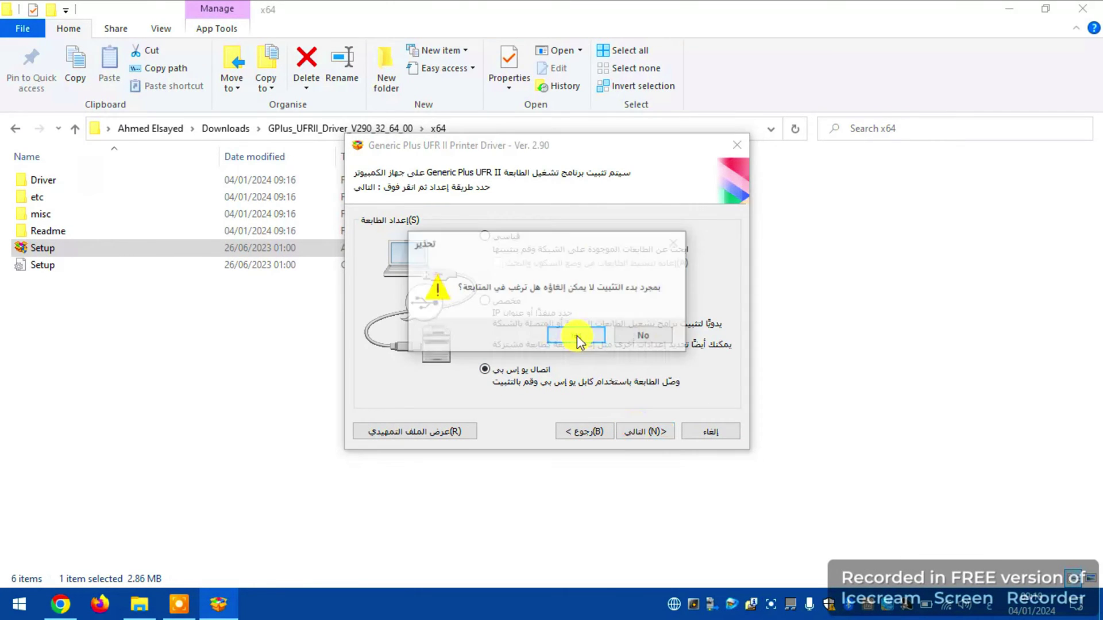
{"action": "left_click", "coordinate": [577, 335]}
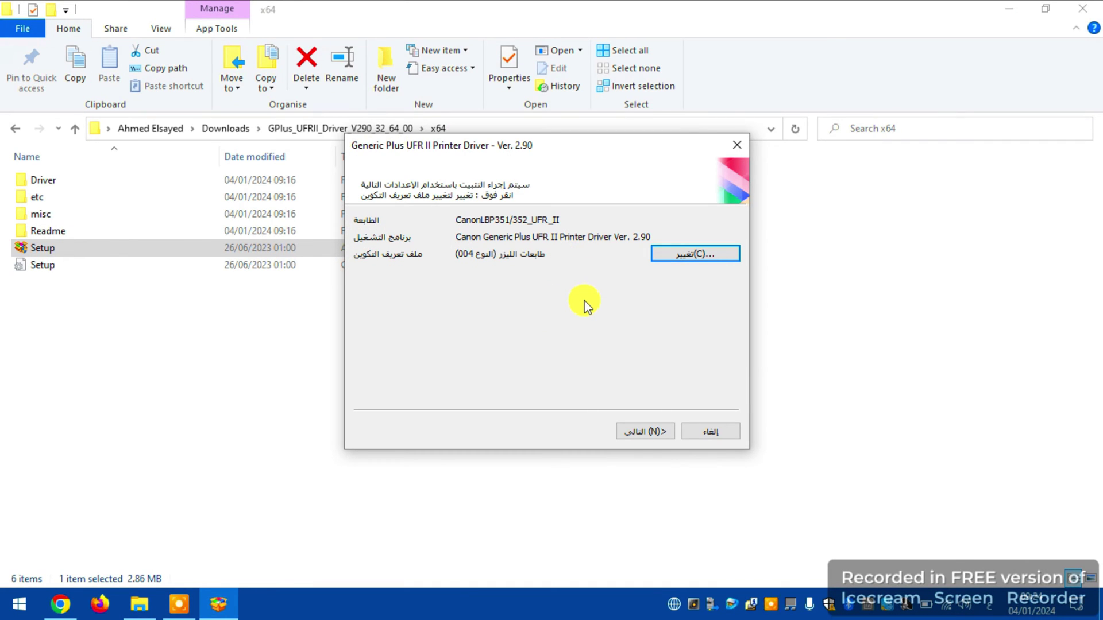
{"action": "left_click", "coordinate": [632, 436]}
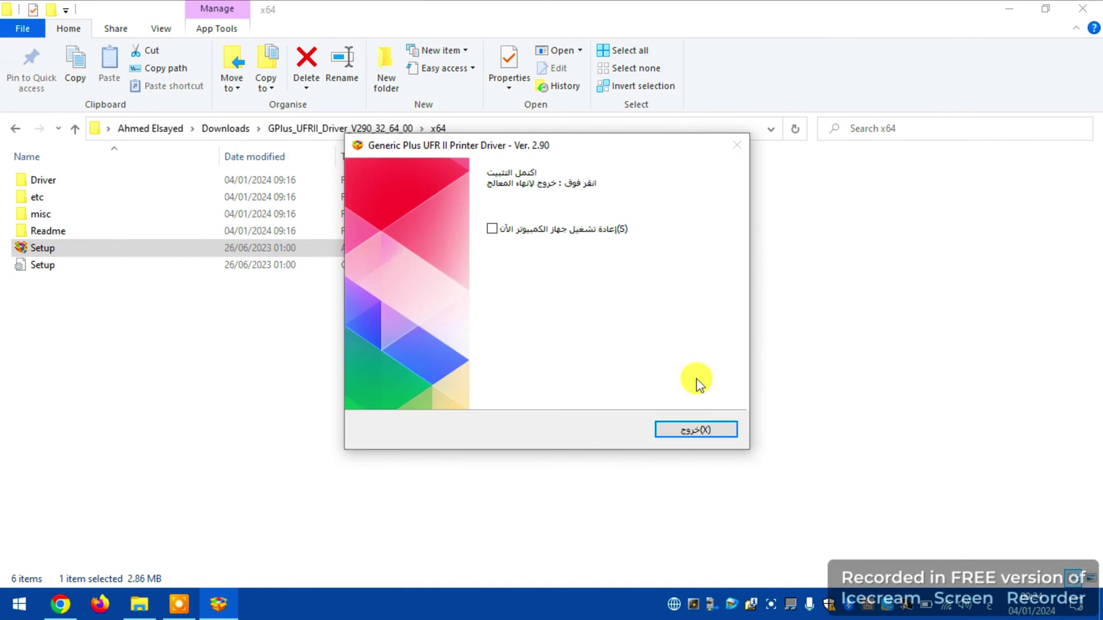
{"action": "left_click", "coordinate": [696, 430]}
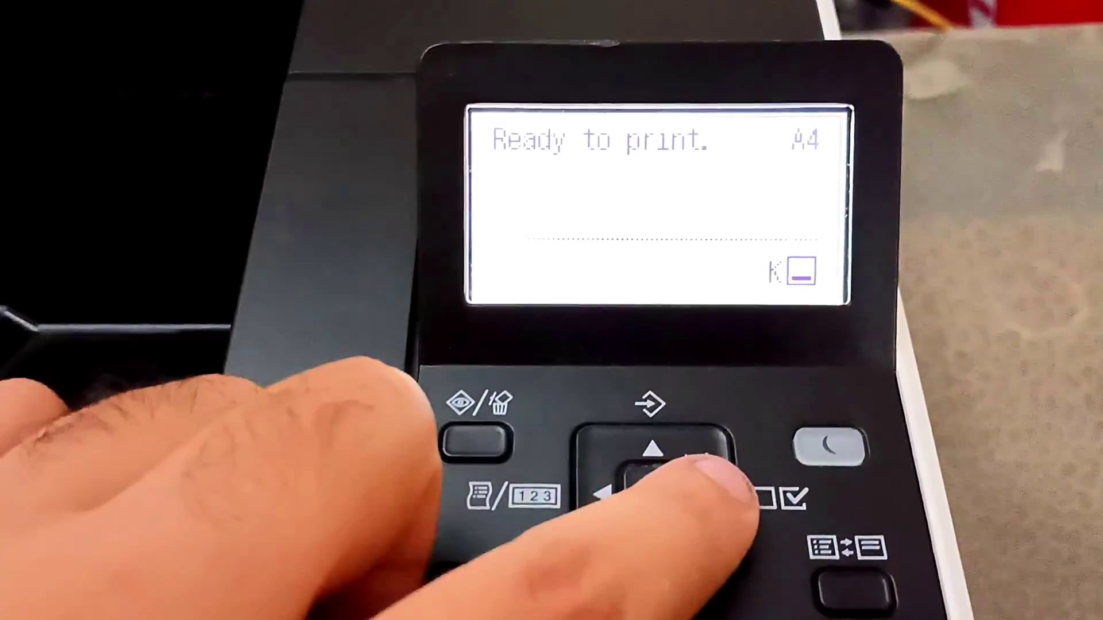
{"action": "left_click", "coordinate": [647, 476]}
{"action": "key", "text": "Down"}
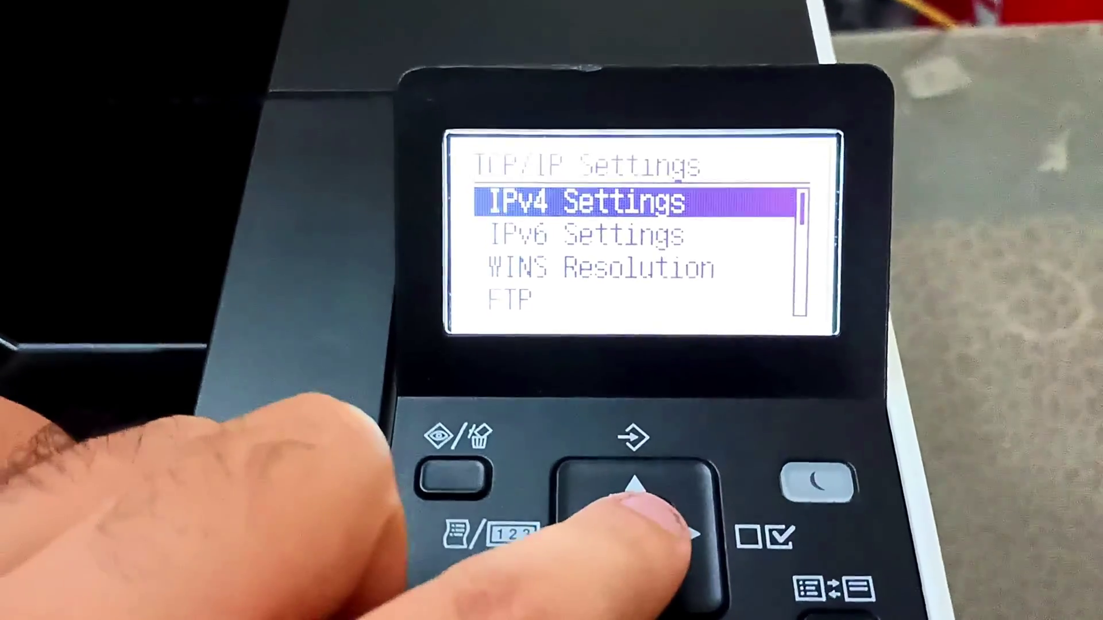
{"action": "key", "text": "Down"}
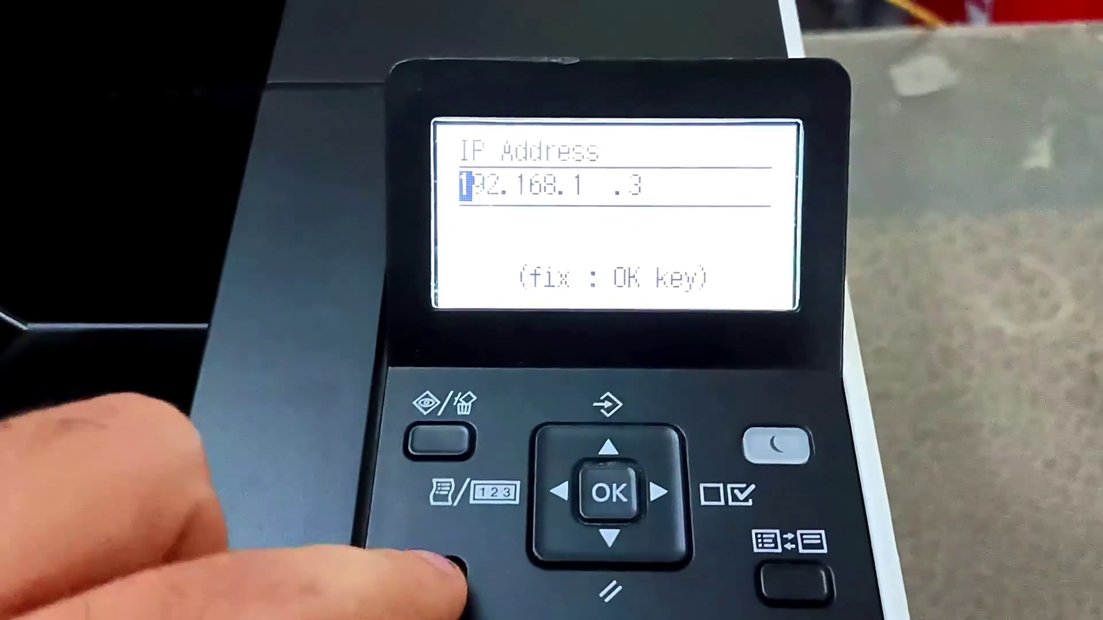
{"action": "left_click", "coordinate": [454, 569]}
{"action": "left_click", "coordinate": [454, 569]}
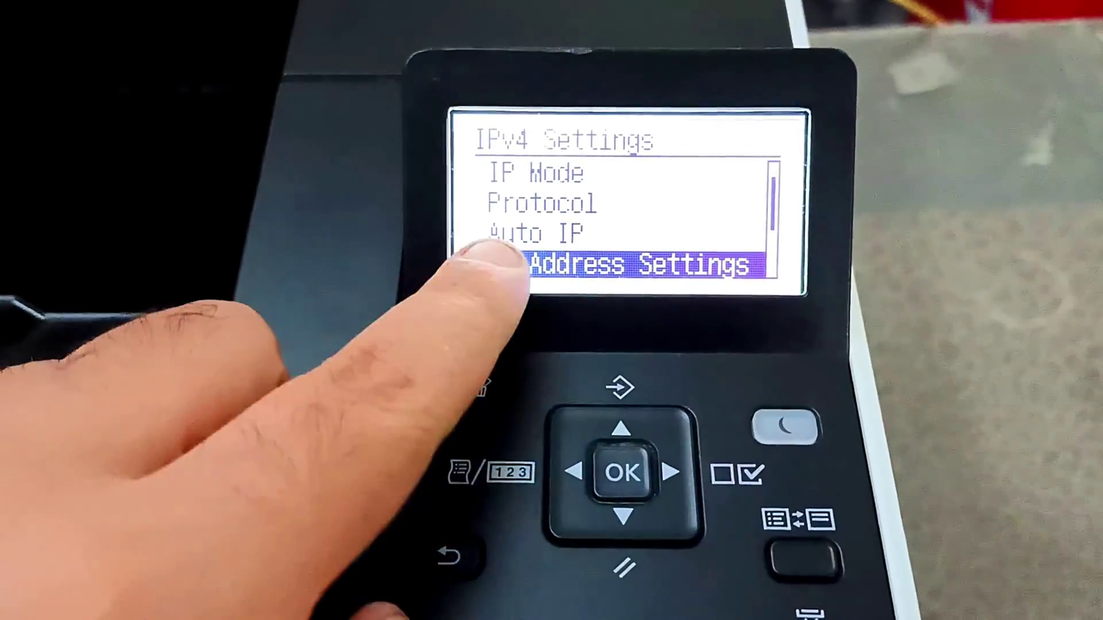
{"action": "left_click", "coordinate": [618, 428]}
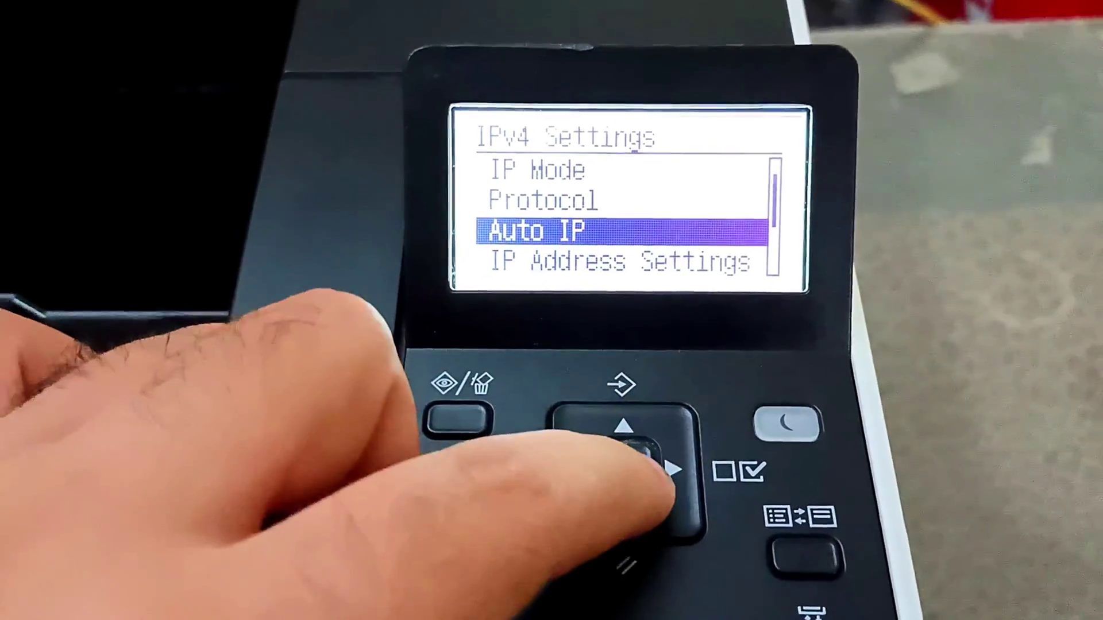
{"action": "left_click", "coordinate": [619, 471]}
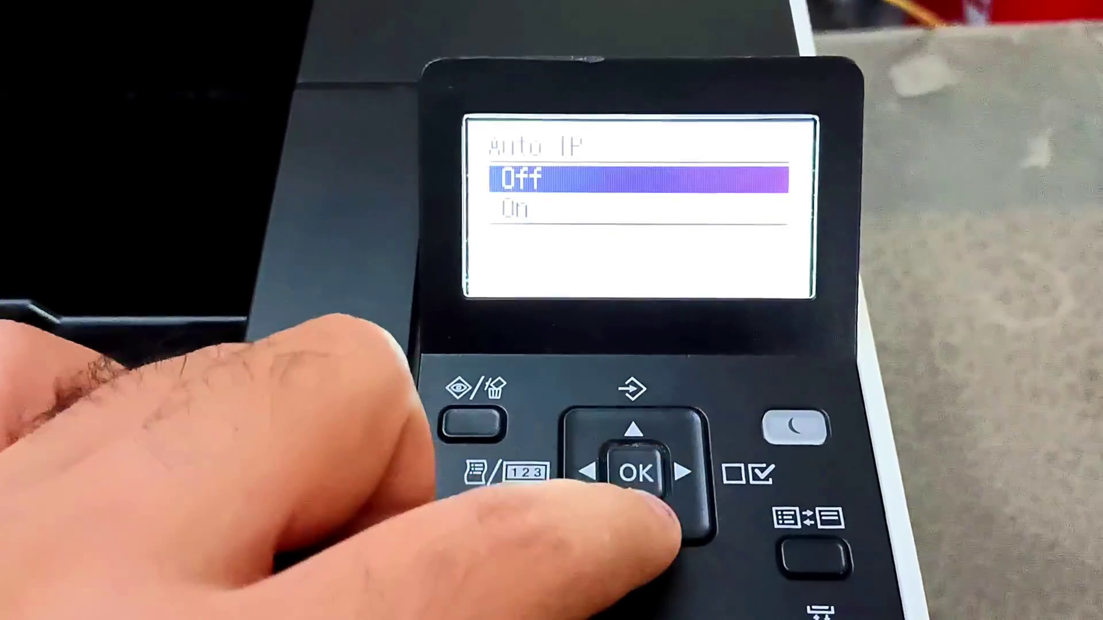
{"action": "left_click", "coordinate": [636, 472]}
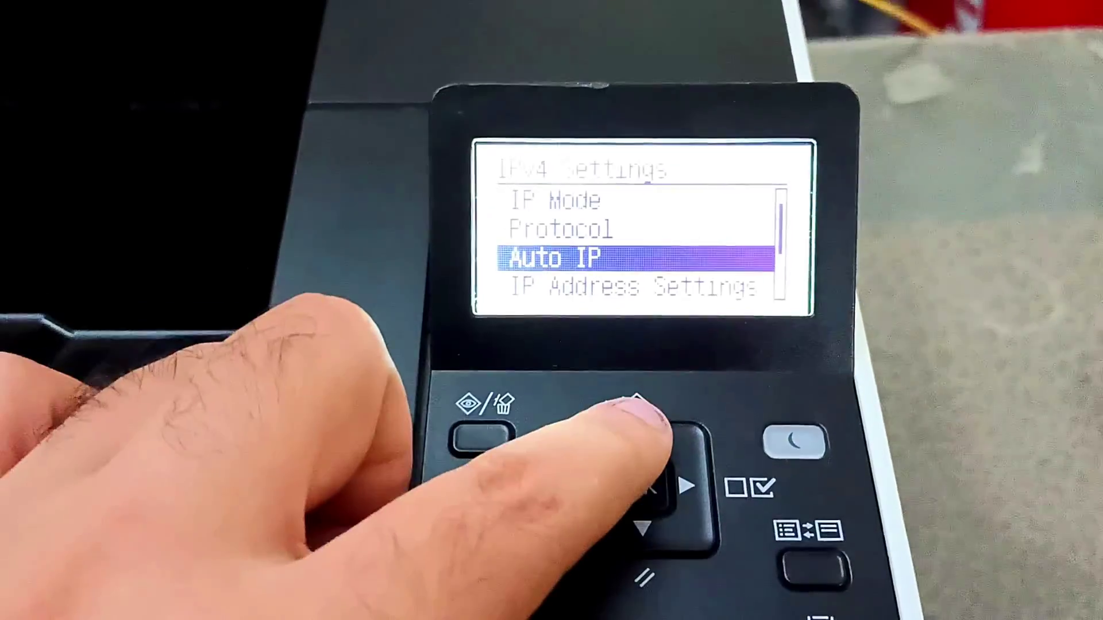
{"action": "left_click", "coordinate": [637, 405]}
{"action": "left_click", "coordinate": [636, 405]}
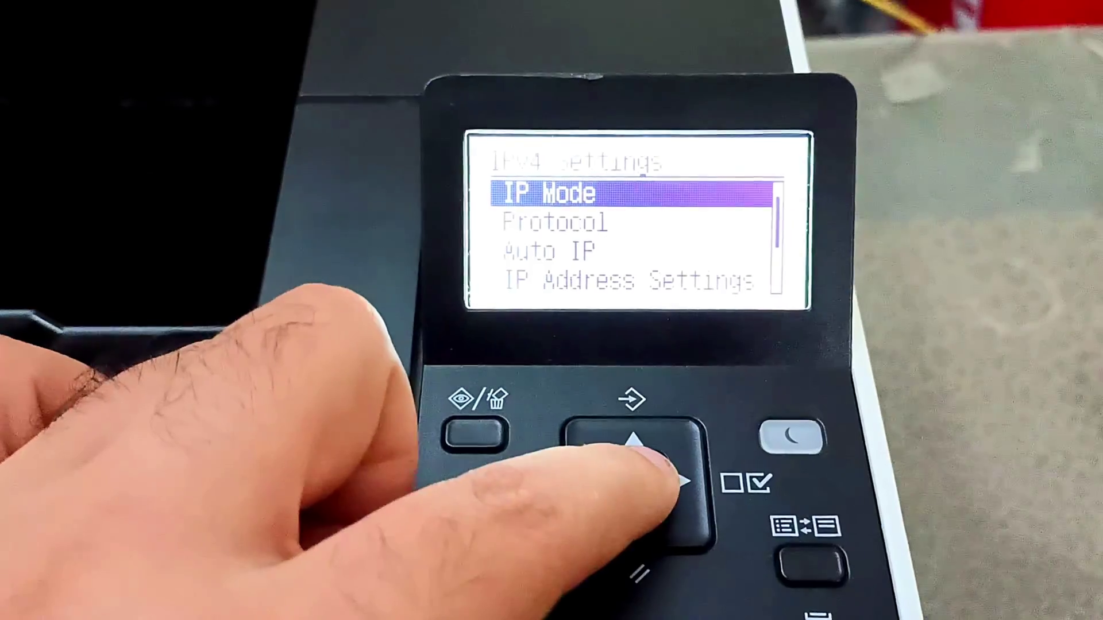
{"action": "left_click", "coordinate": [631, 479]}
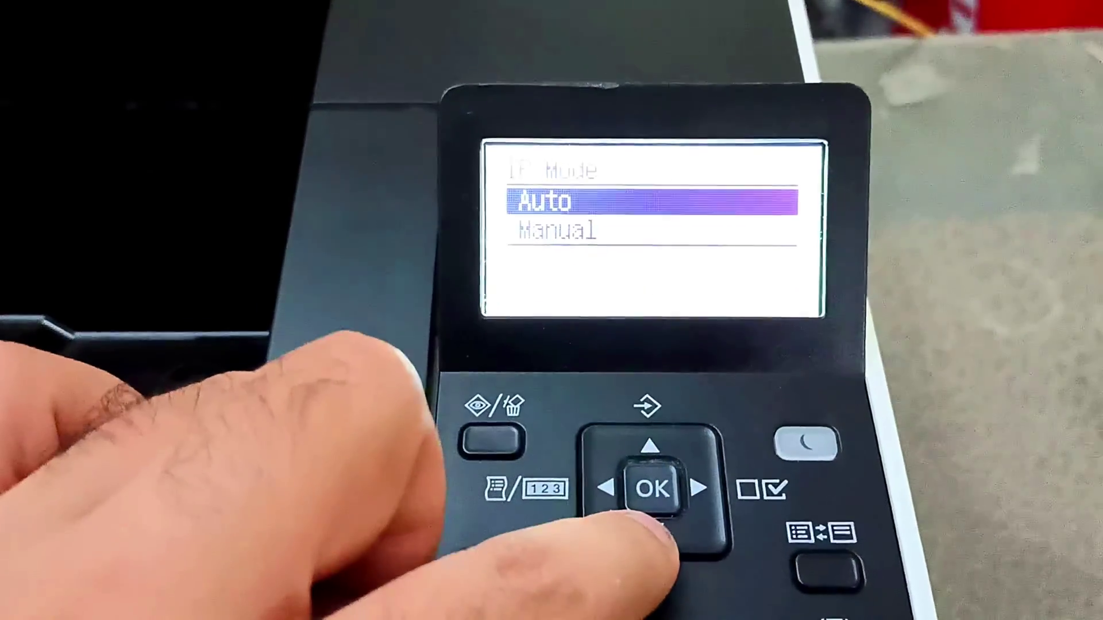
{"action": "left_click", "coordinate": [651, 525]}
{"action": "left_click", "coordinate": [652, 488]}
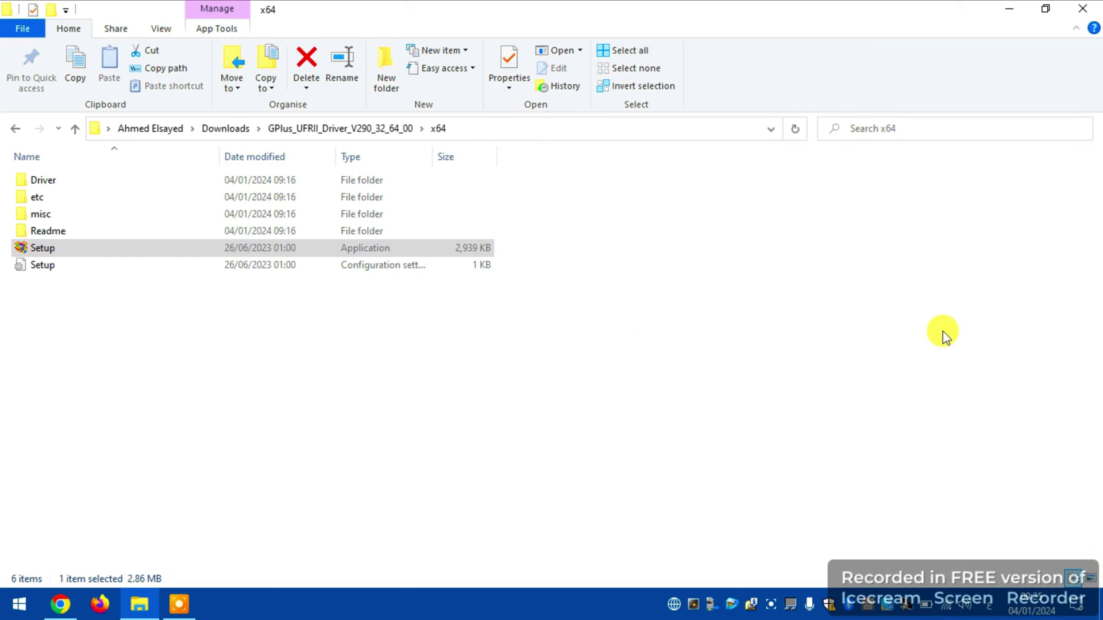
Launch the Setup application in the x64 driver folder again to start another driver installation
{"action": "left_click", "coordinate": [38, 253]}
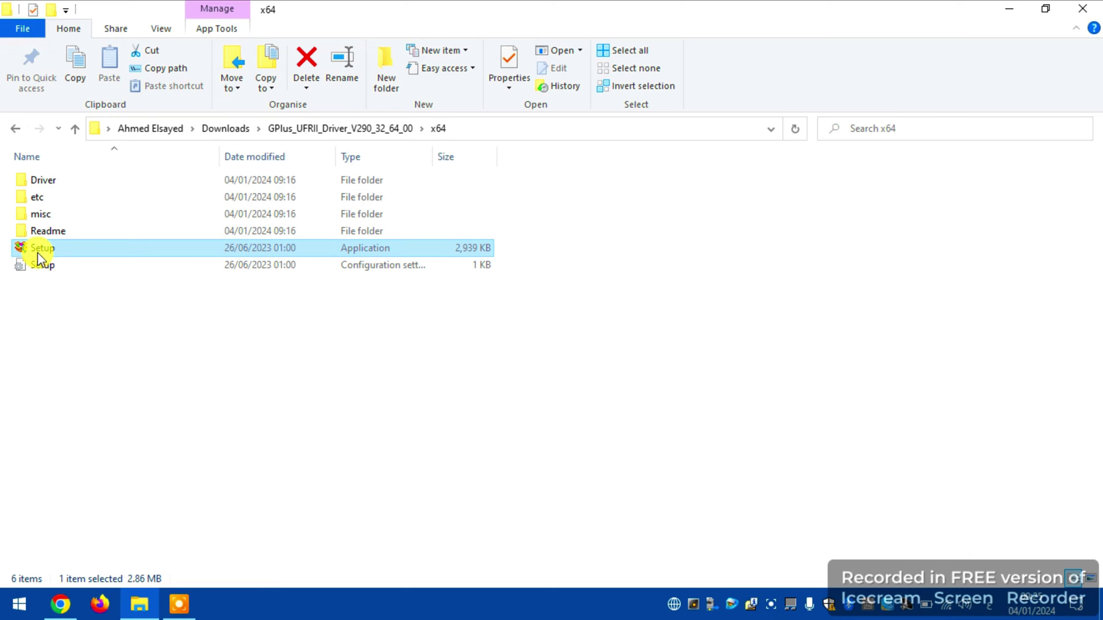
{"action": "double_click", "coordinate": [36, 253]}
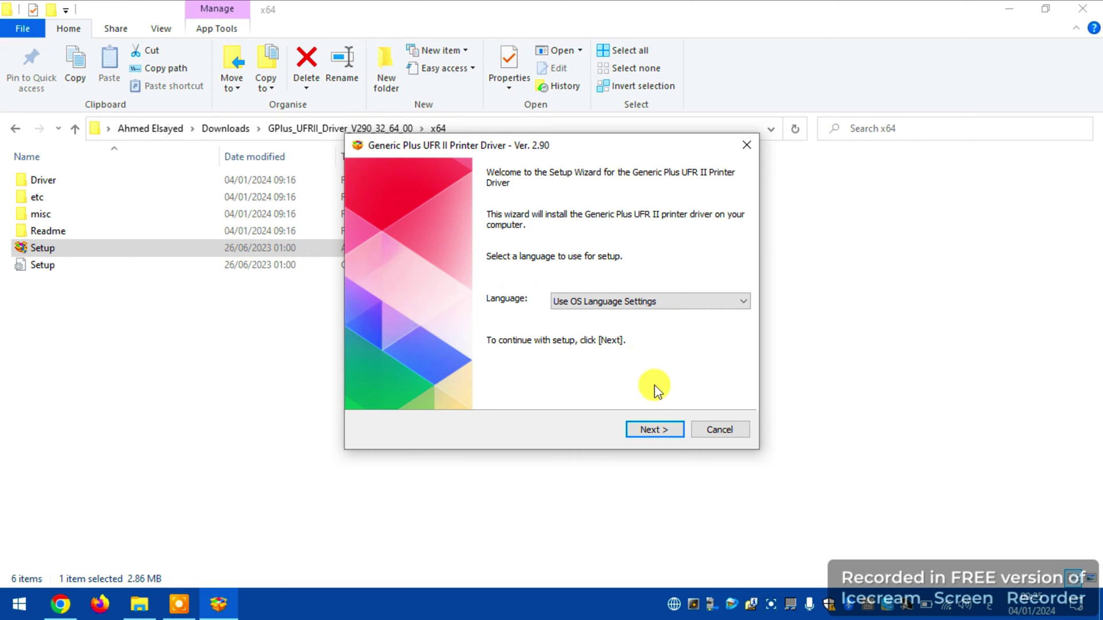
Install the driver through the Standard network setup, searching the network again and selecting the LBP351x printer from the IPv4 devices
{"action": "left_click", "coordinate": [651, 431]}
{"action": "left_click", "coordinate": [652, 430]}
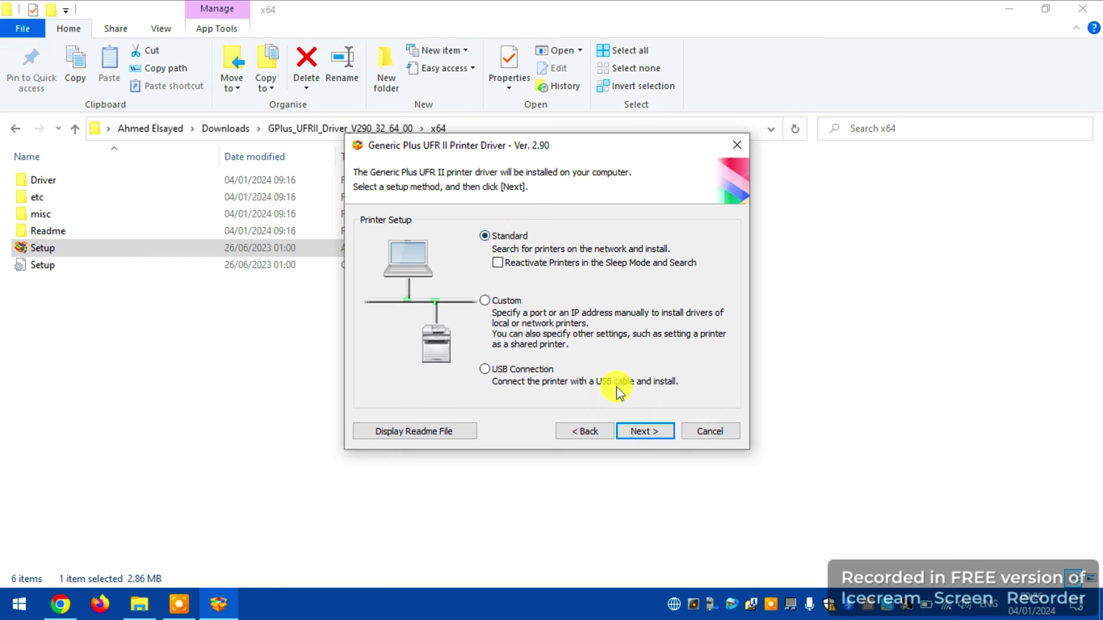
{"action": "left_click", "coordinate": [640, 431]}
{"action": "left_click", "coordinate": [642, 432]}
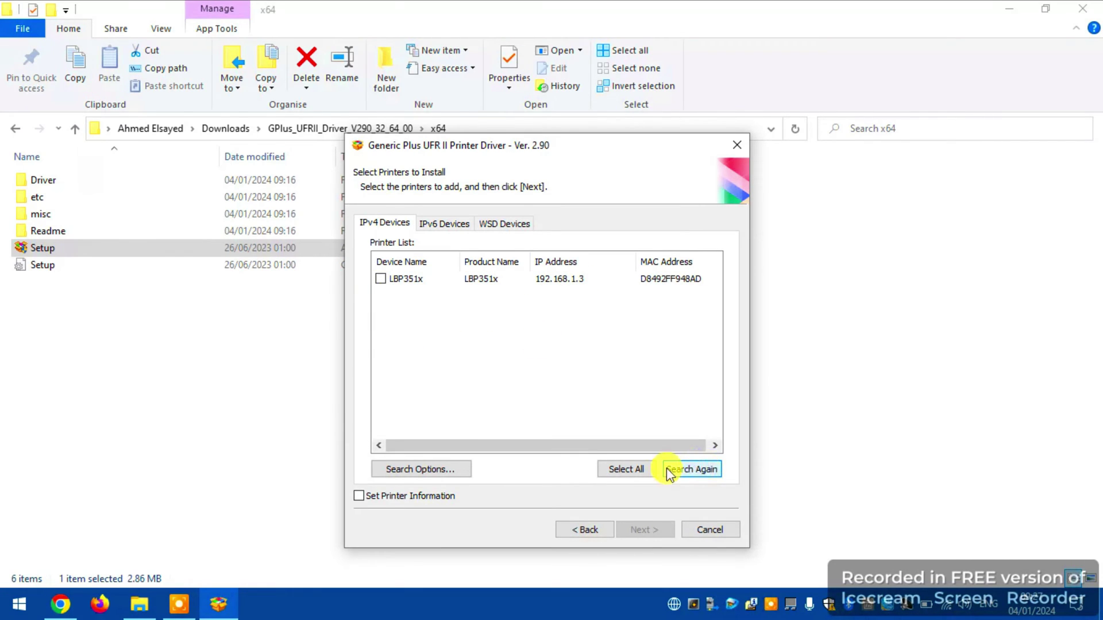
{"action": "left_click", "coordinate": [683, 468]}
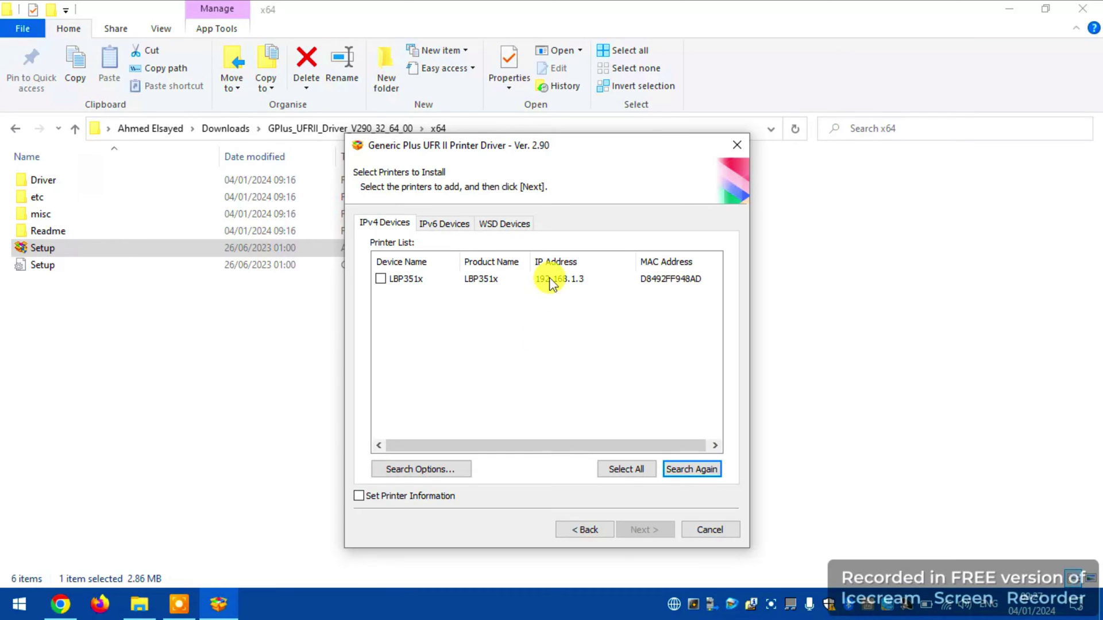
{"action": "left_click", "coordinate": [380, 278]}
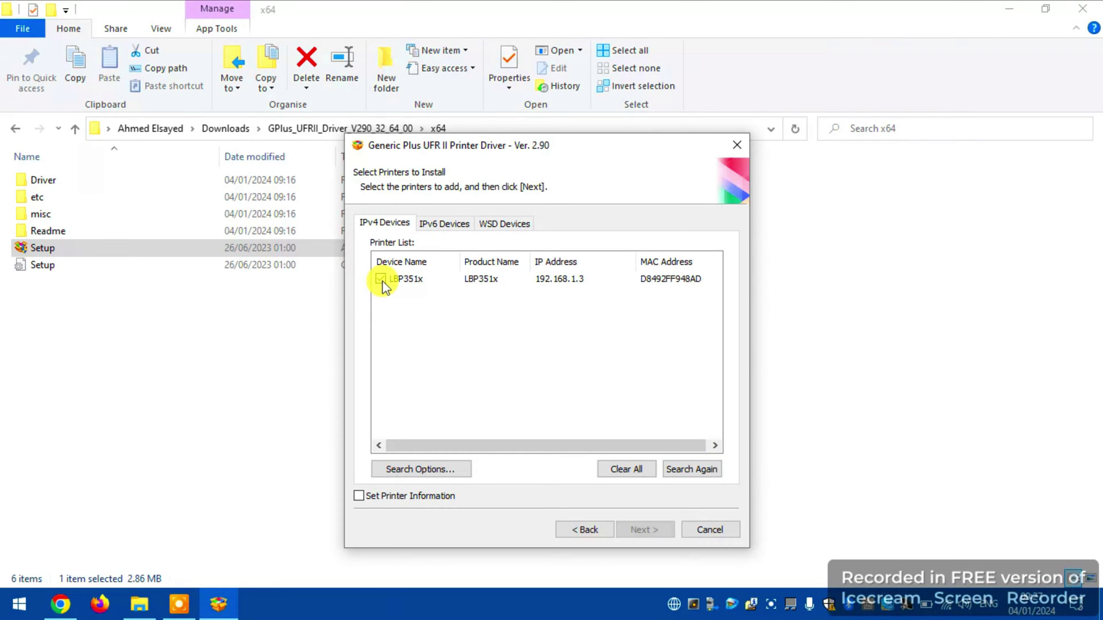
{"action": "left_click", "coordinate": [644, 529]}
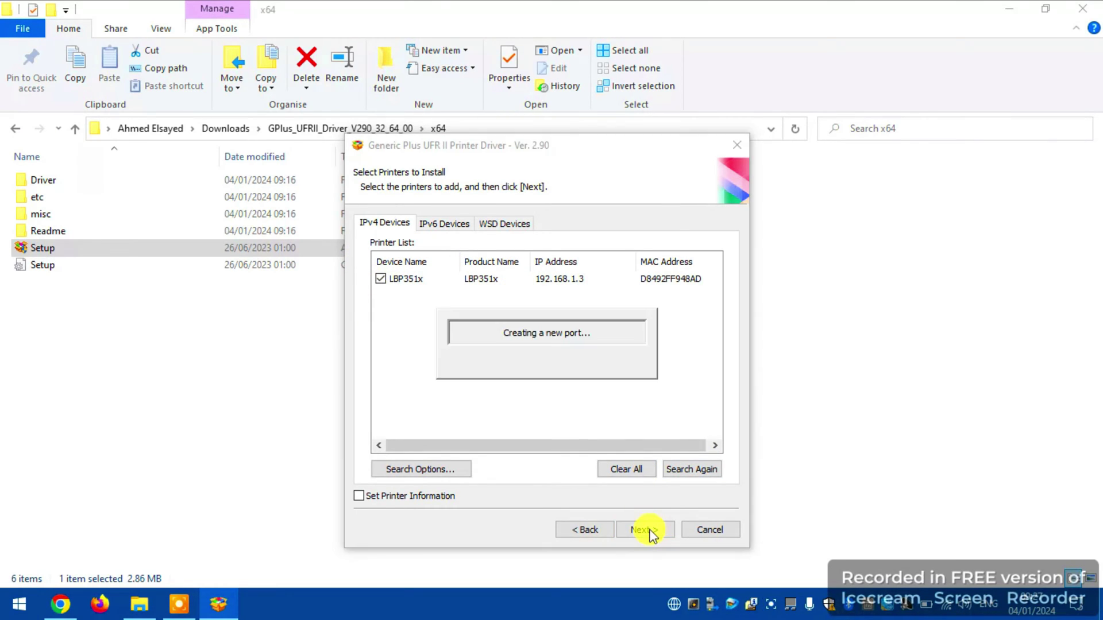
{"action": "left_click", "coordinate": [660, 562]}
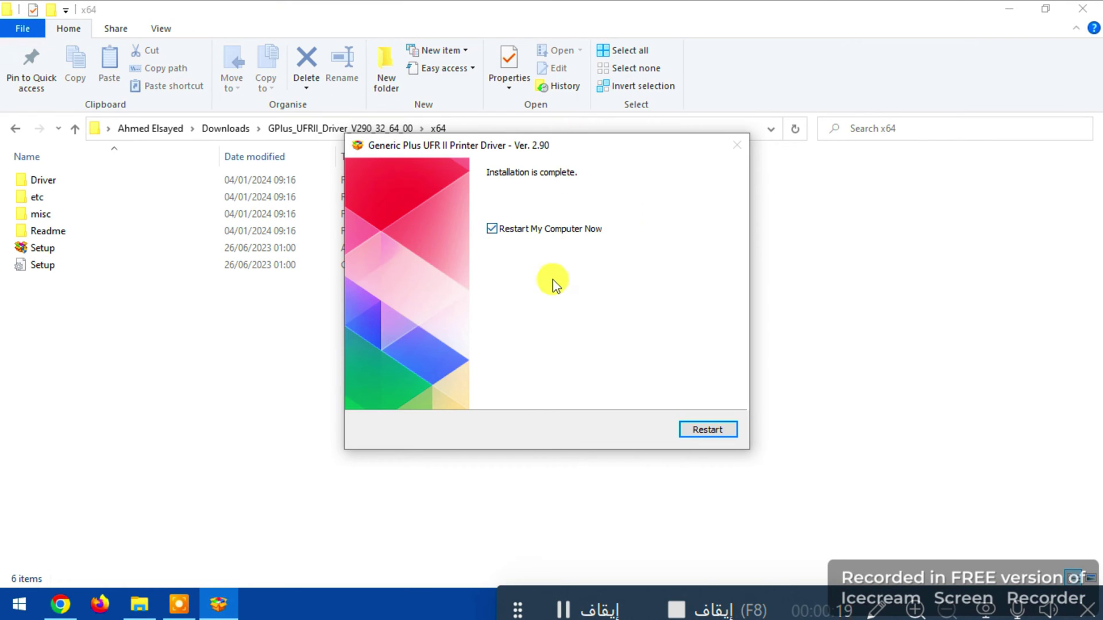
Exit the setup wizard without restarting the computer and close the x64 folder window
{"action": "left_click", "coordinate": [493, 229]}
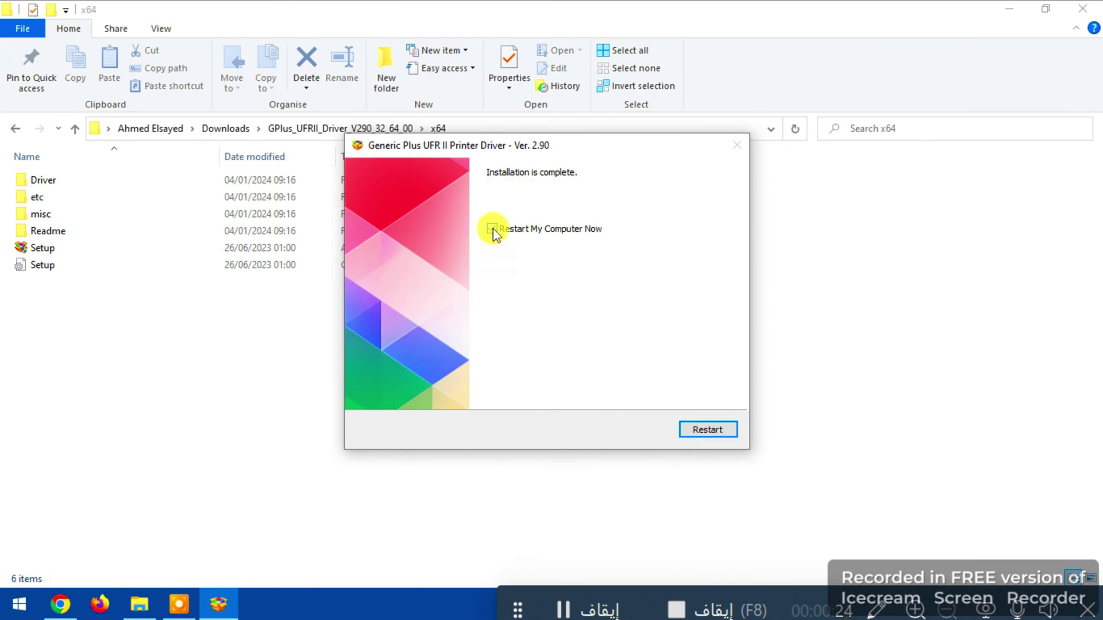
{"action": "left_click", "coordinate": [684, 426]}
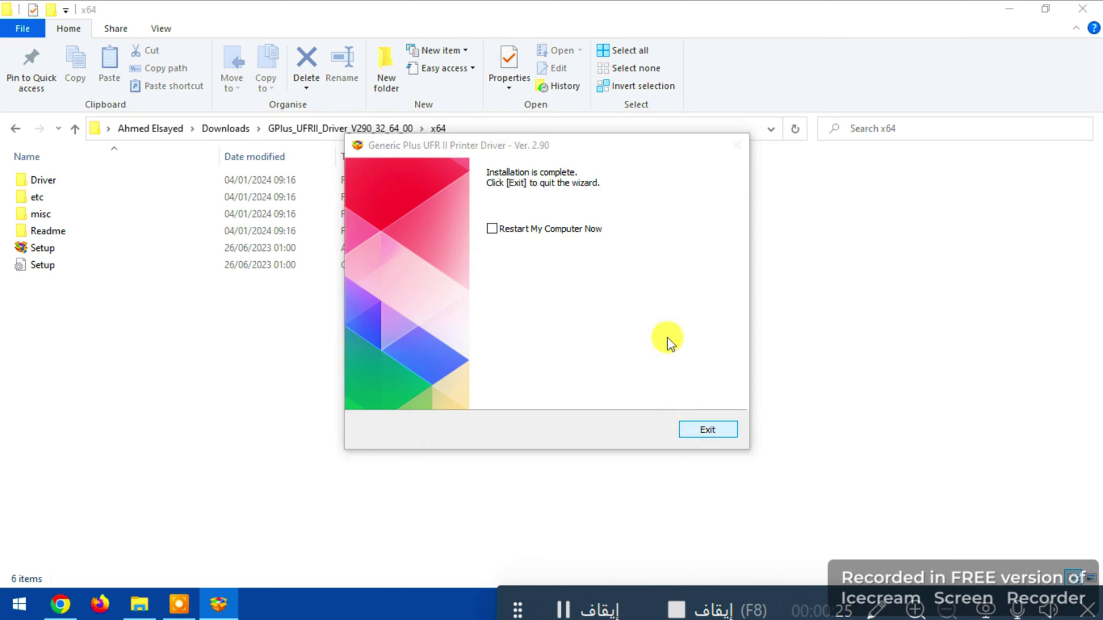
{"action": "left_click", "coordinate": [675, 339]}
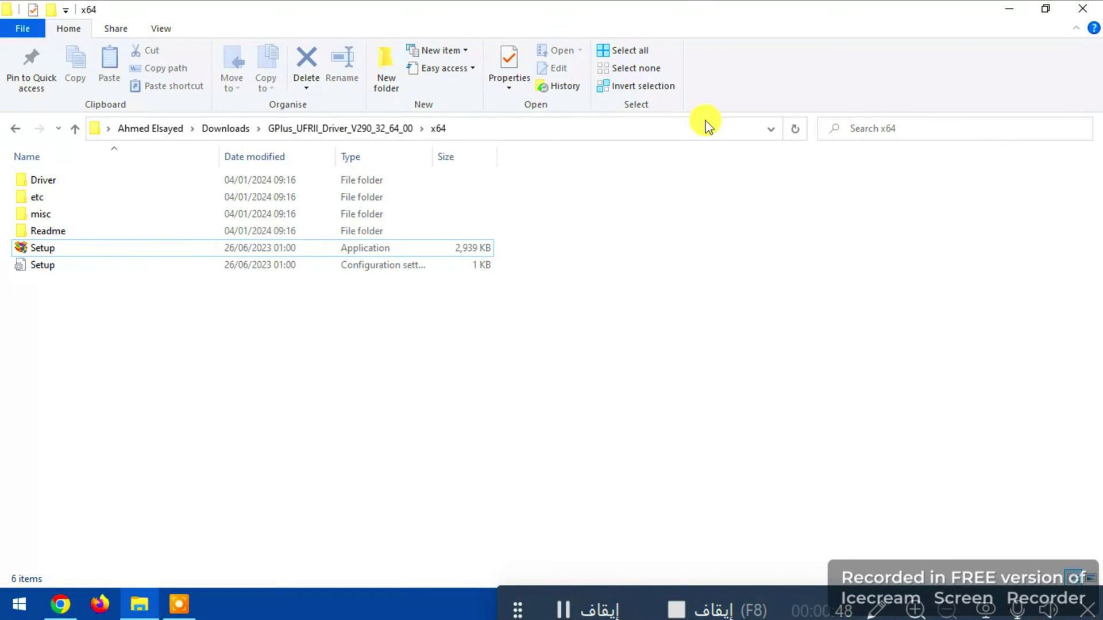
{"action": "left_click", "coordinate": [1084, 7]}
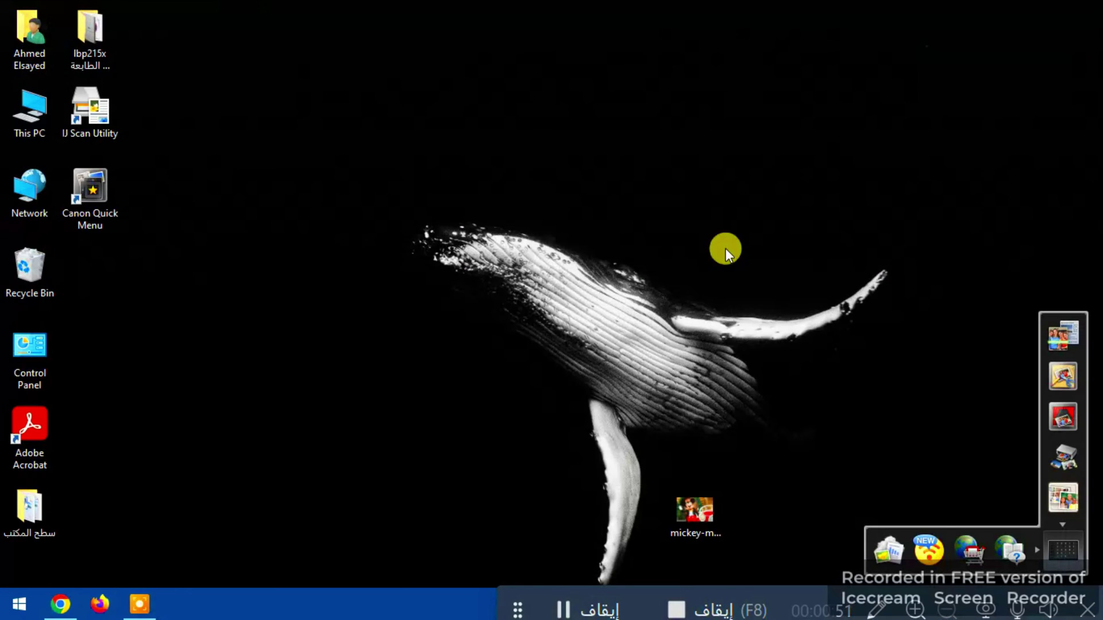
Open Devices and Printers from the Control Panel
{"action": "left_click", "coordinate": [30, 354]}
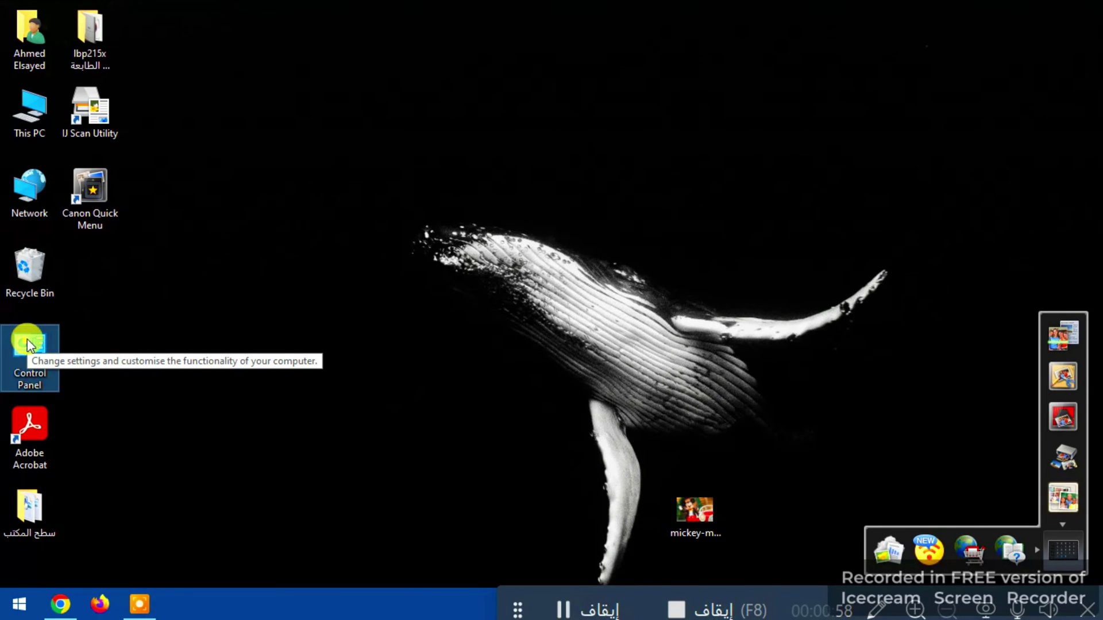
{"action": "double_click", "coordinate": [26, 339]}
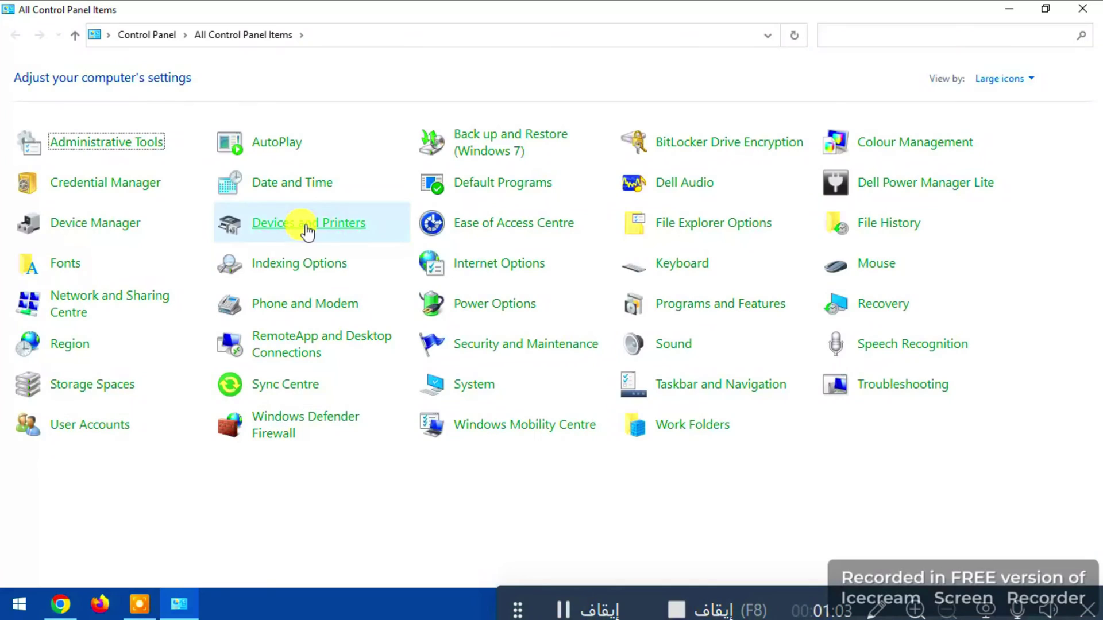
{"action": "left_click", "coordinate": [308, 230]}
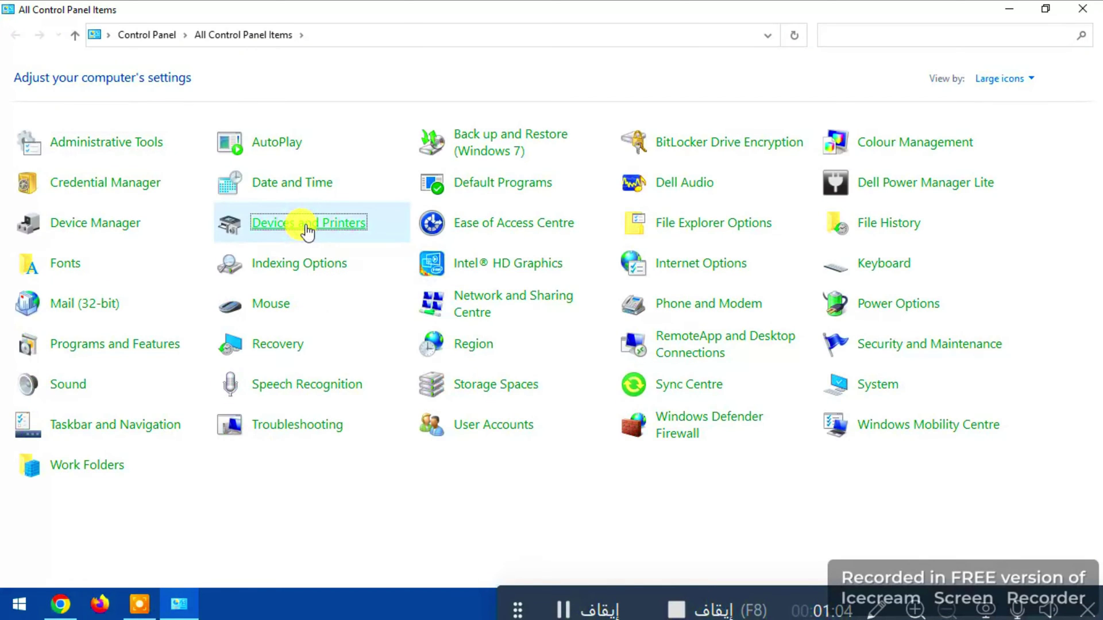
{"action": "left_click", "coordinate": [517, 379]}
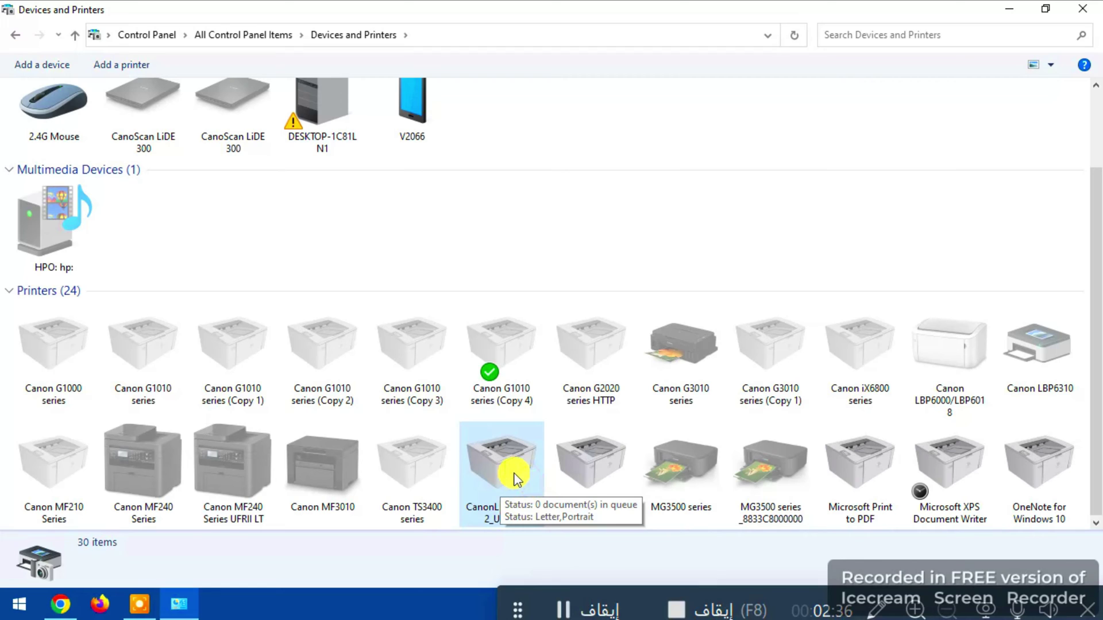
Rename the CanonLBP351/352_UFR_II printer as "من خلال كابل usb" in its printer properties
{"action": "left_click", "coordinate": [516, 477]}
{"action": "right_click", "coordinate": [502, 459]}
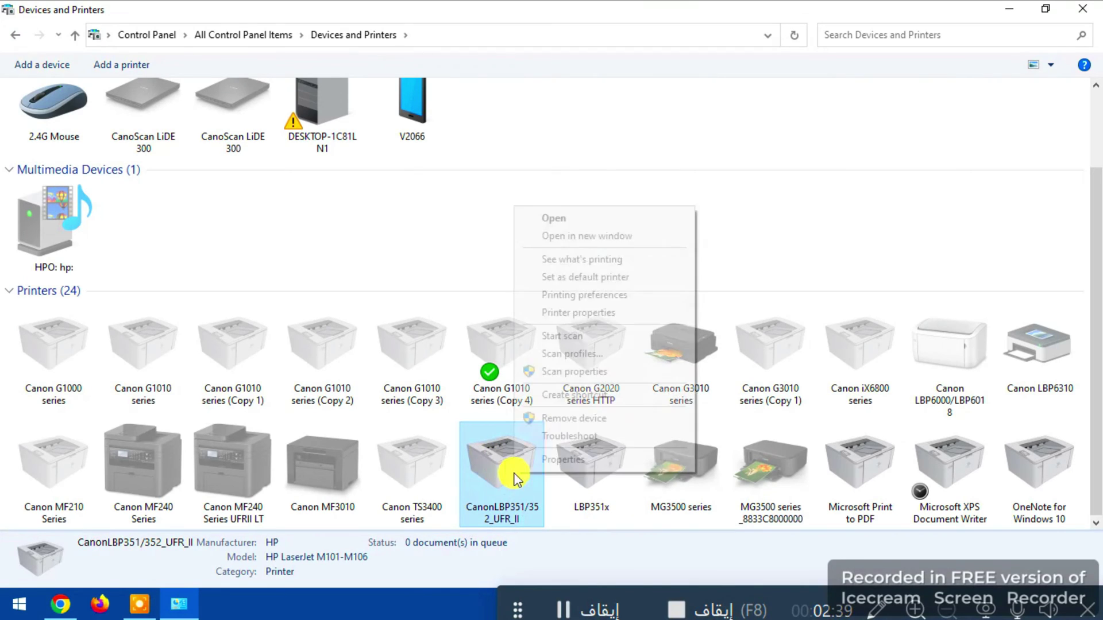
{"action": "left_click", "coordinate": [561, 313]}
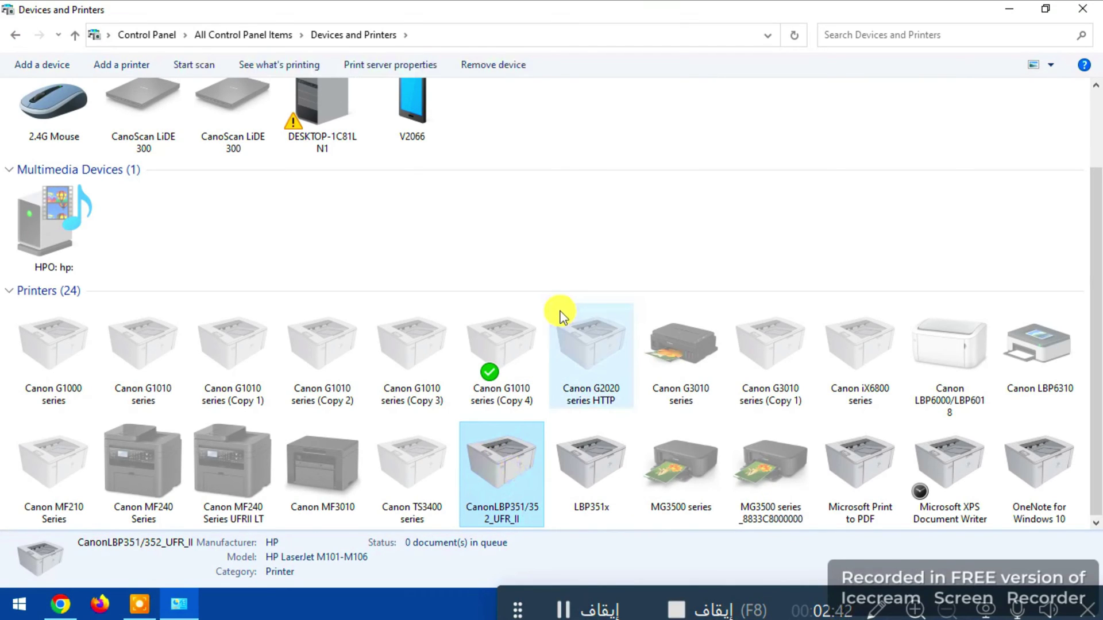
{"action": "left_click", "coordinate": [586, 152]}
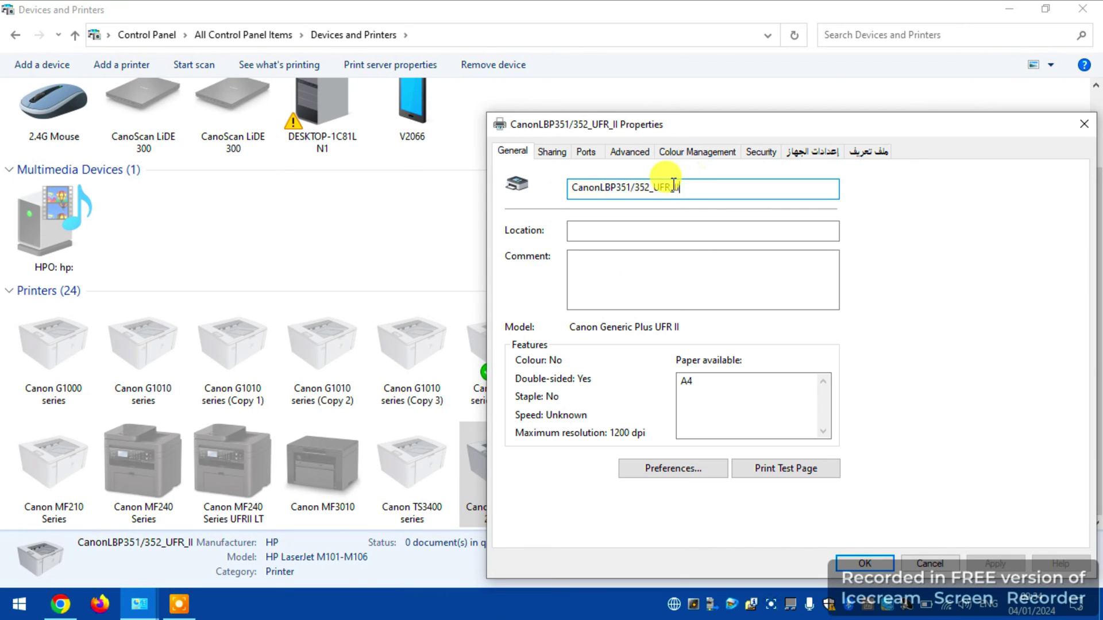
{"action": "double_click", "coordinate": [673, 185]}
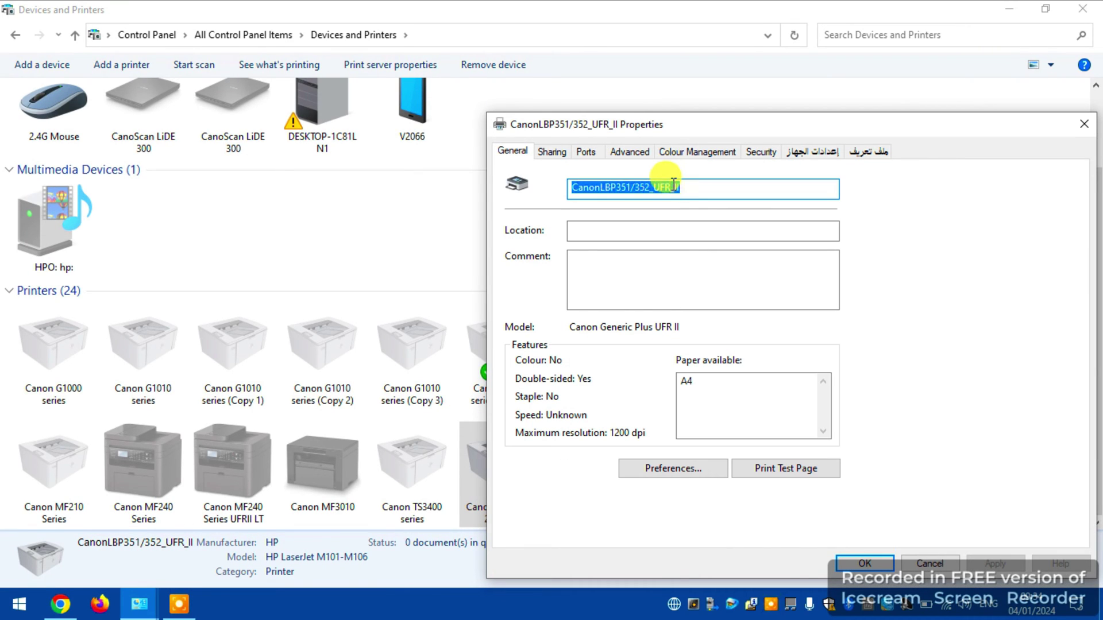
{"action": "key", "text": "BackSpace"}
{"action": "key", "text": "alt+shift"}
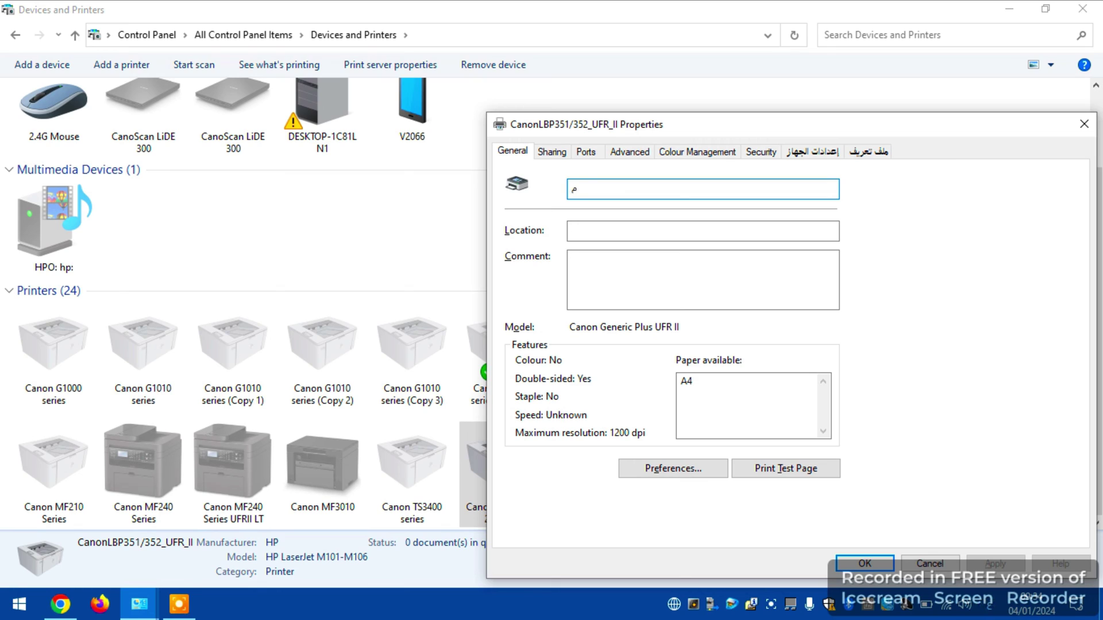
{"action": "type", "text": "من خلال كابل"}
{"action": "key", "text": "alt+shift"}
{"action": "type", "text": "usb"}
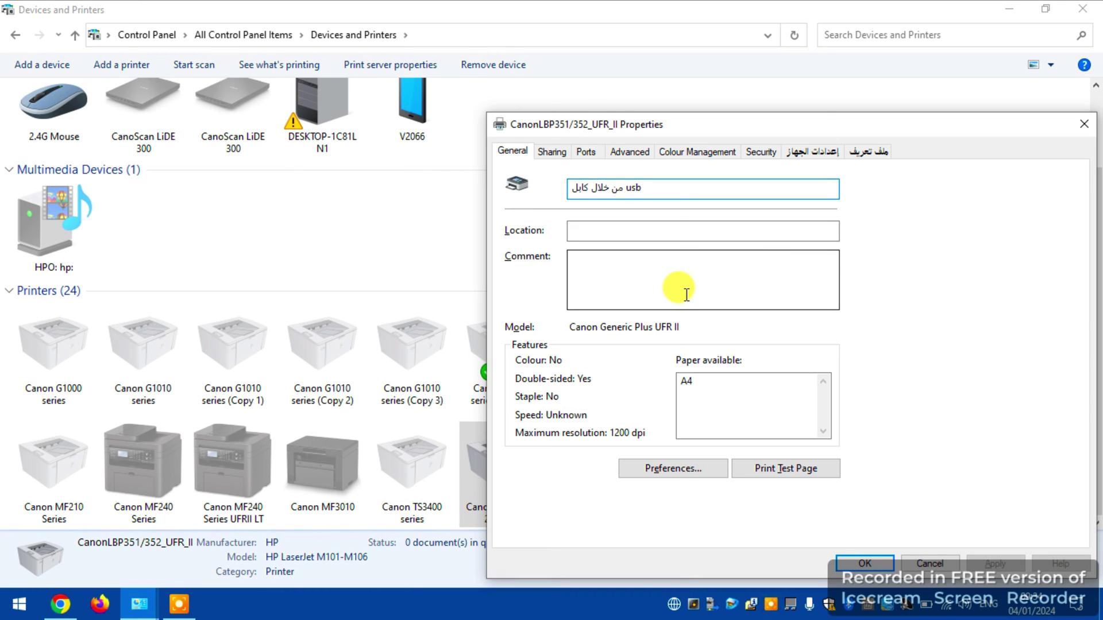
{"action": "left_click", "coordinate": [874, 564]}
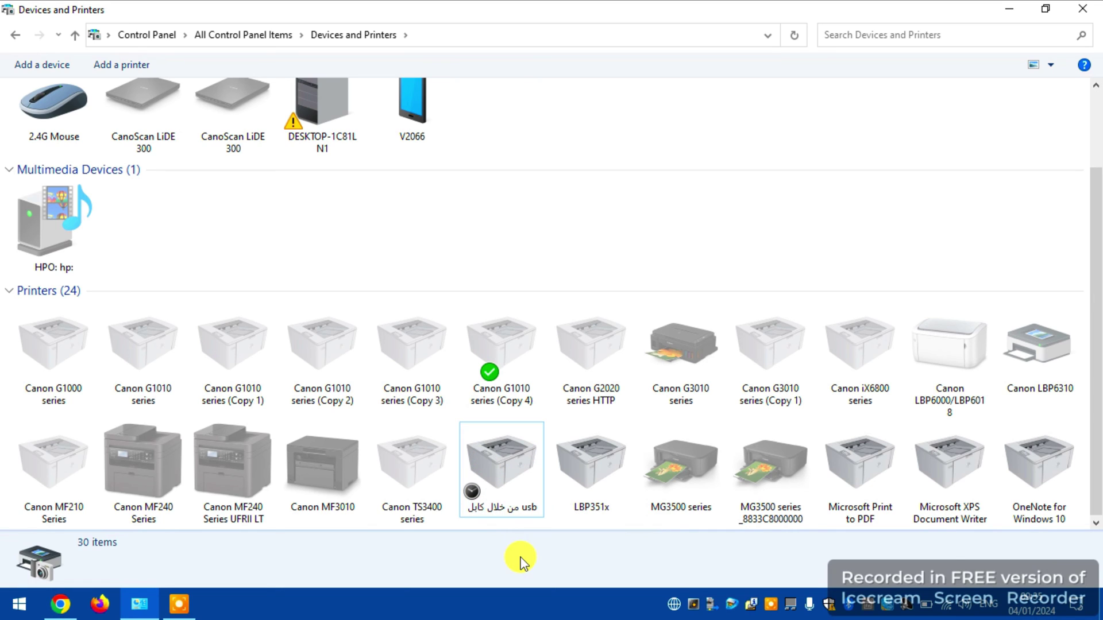
In the printing preferences of the "من خلال كابل usb" printer, set both the page size and the output size to A4
{"action": "left_click", "coordinate": [538, 514]}
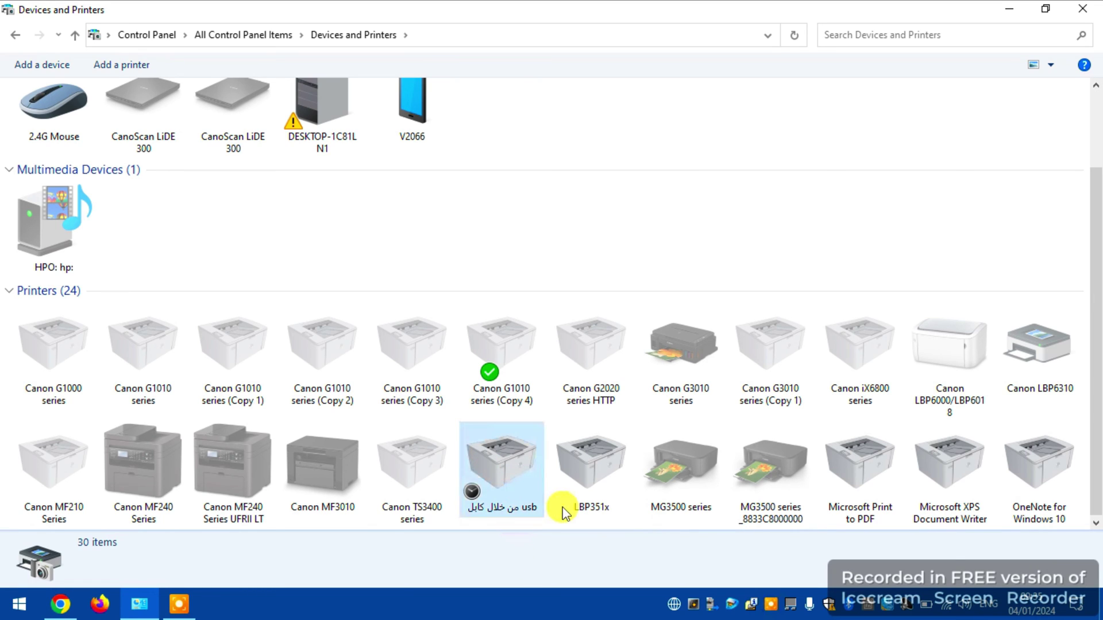
{"action": "left_click", "coordinate": [495, 503]}
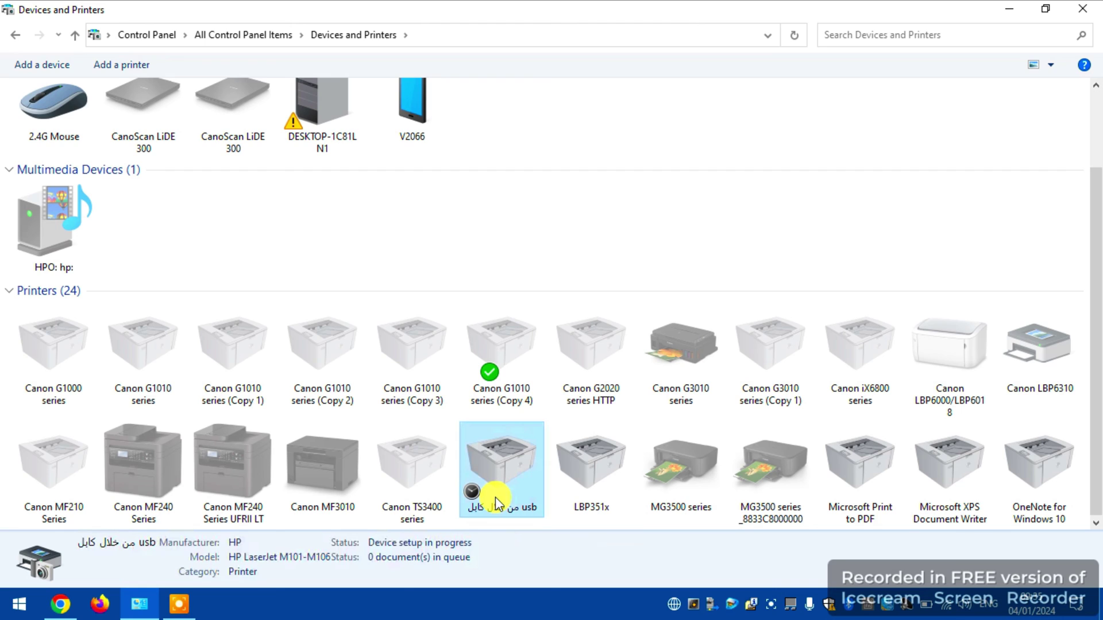
{"action": "right_click", "coordinate": [495, 497]}
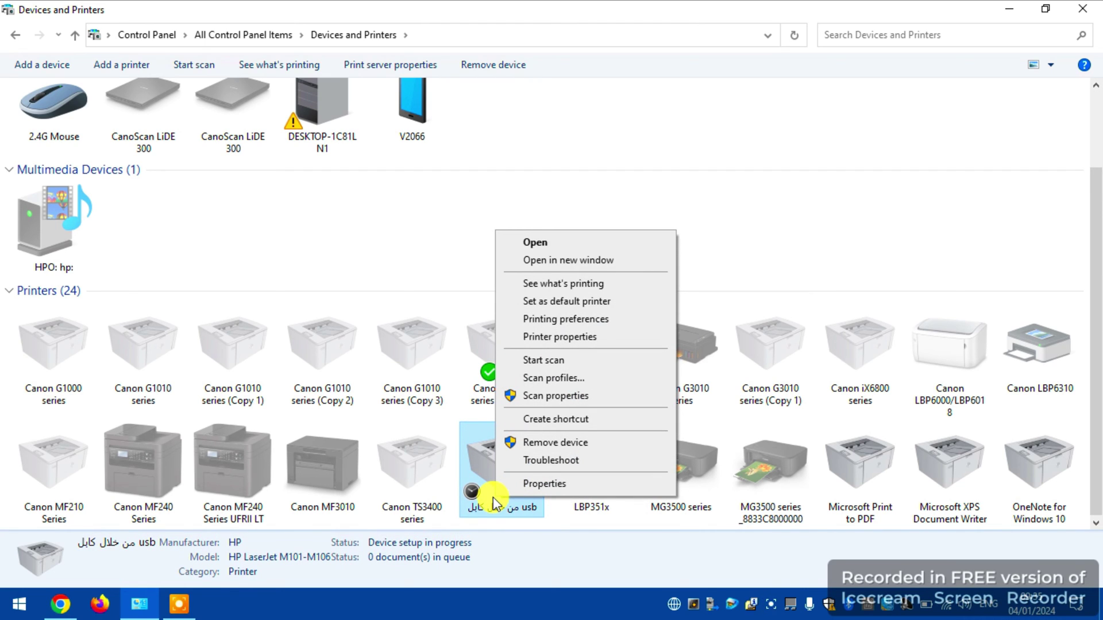
{"action": "left_click", "coordinate": [563, 320]}
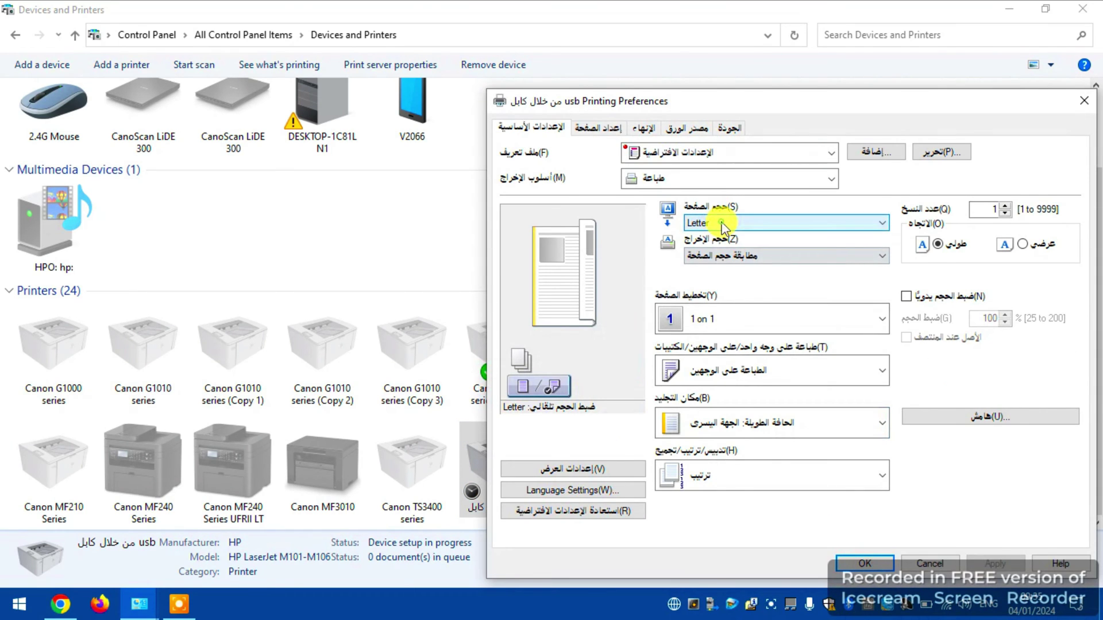
{"action": "left_click", "coordinate": [720, 223]}
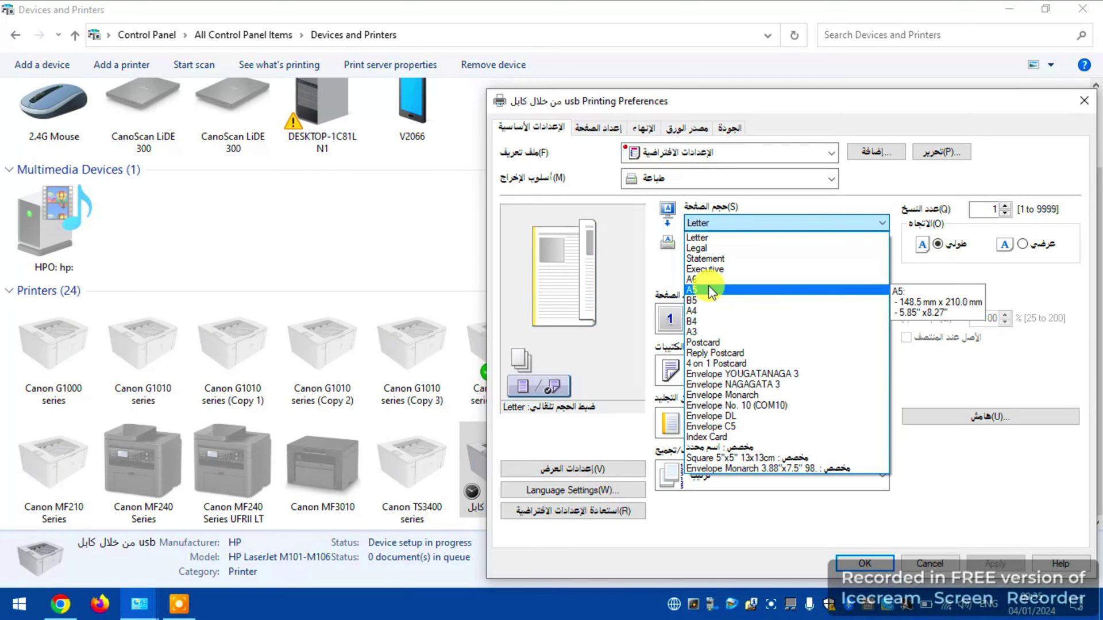
{"action": "left_click", "coordinate": [712, 311]}
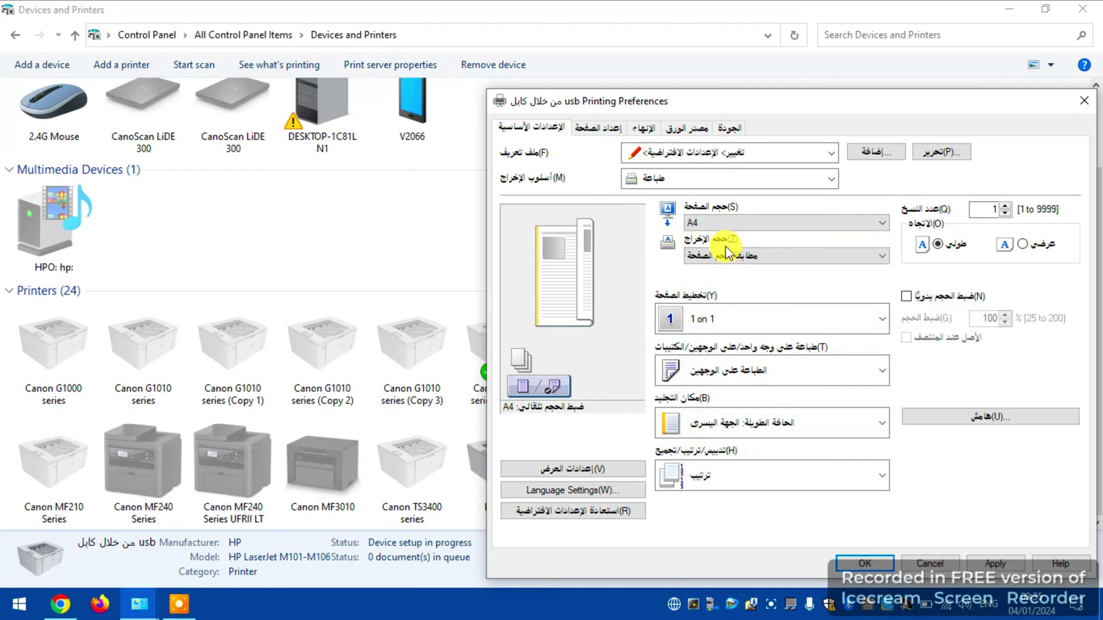
{"action": "left_click", "coordinate": [727, 254]}
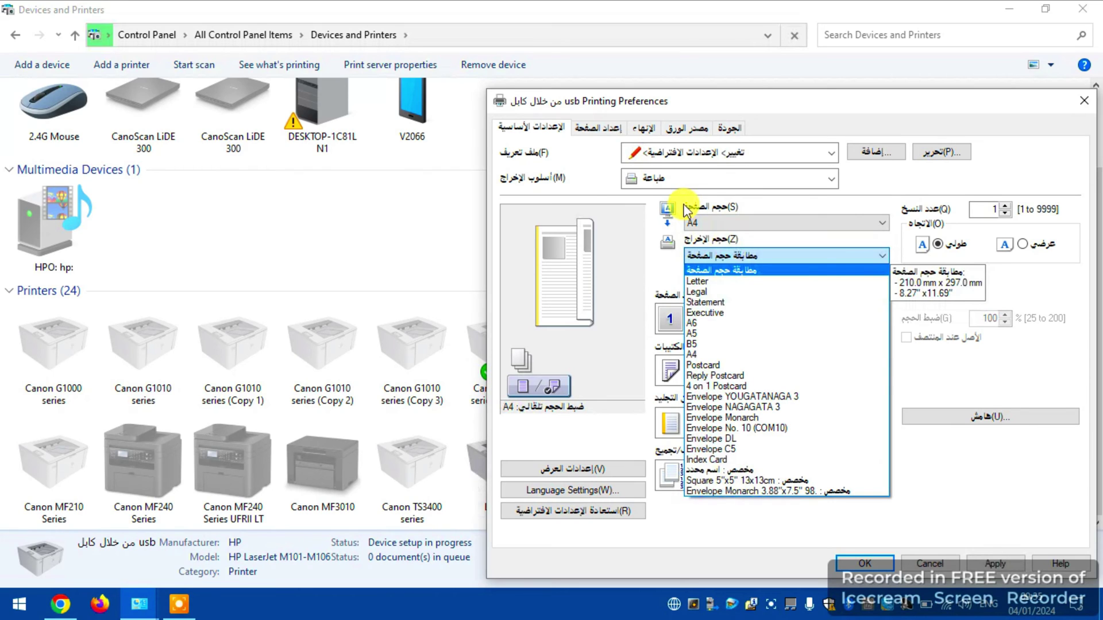
{"action": "left_click", "coordinate": [699, 351]}
Set the printer's default to one-sided printing (الطباعة على وجه واحد)
{"action": "left_click", "coordinate": [739, 368]}
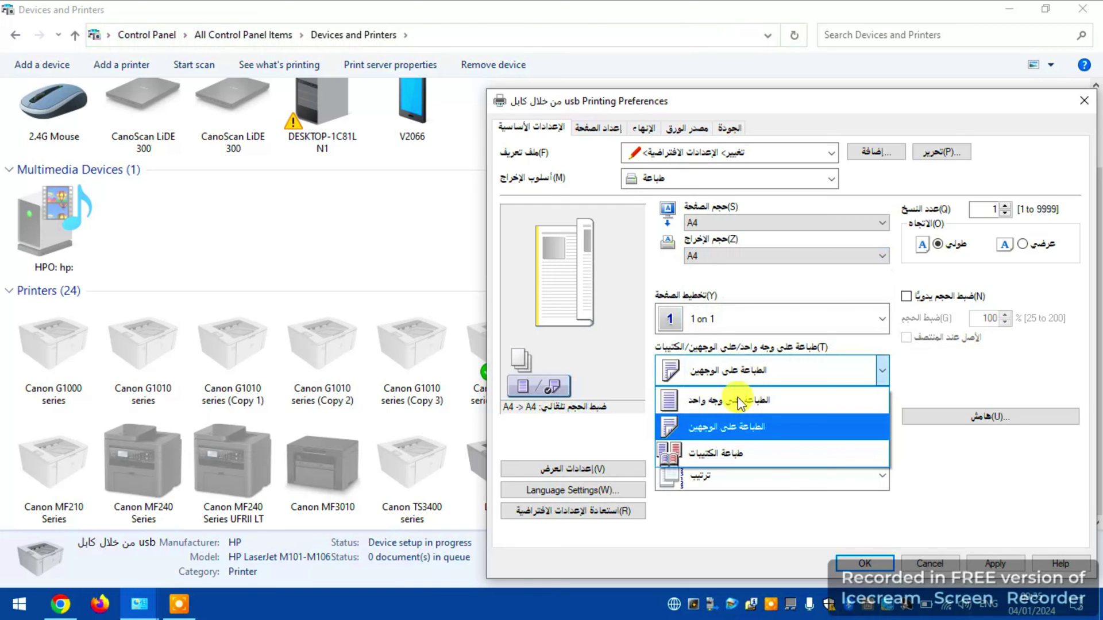
{"action": "left_click", "coordinate": [739, 402]}
{"action": "left_click", "coordinate": [733, 370]}
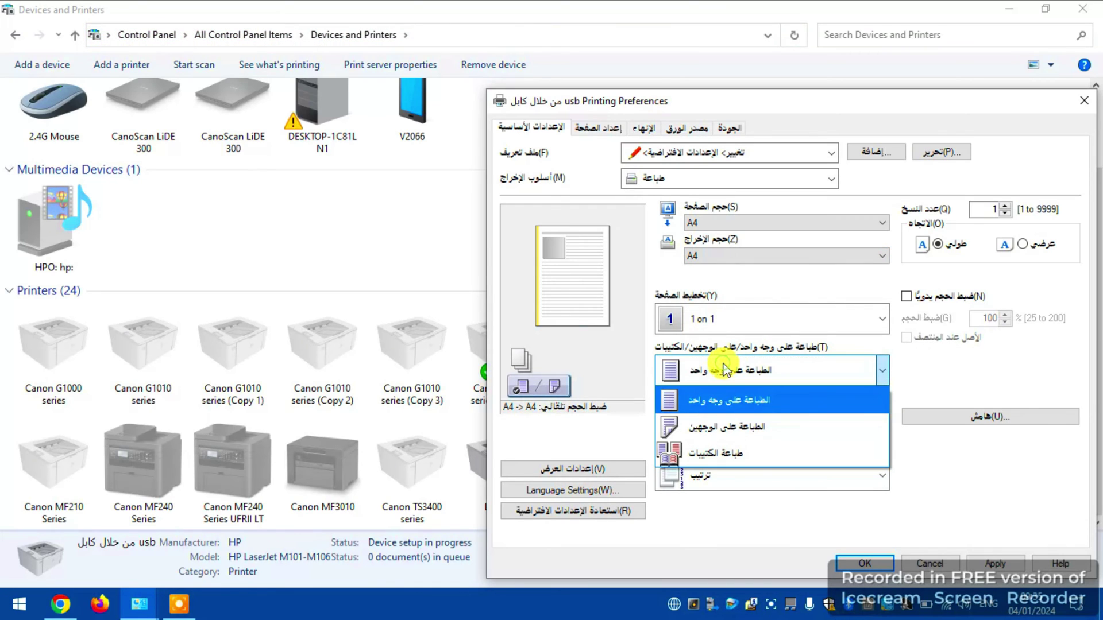
{"action": "left_click", "coordinate": [716, 423]}
{"action": "left_click", "coordinate": [734, 379]}
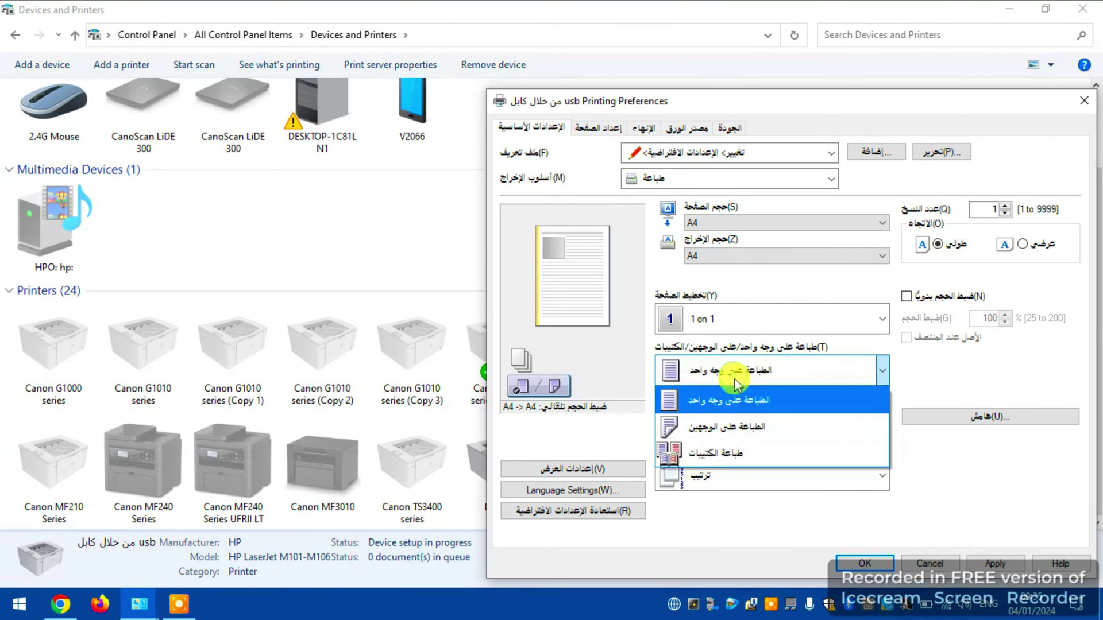
{"action": "left_click", "coordinate": [737, 399]}
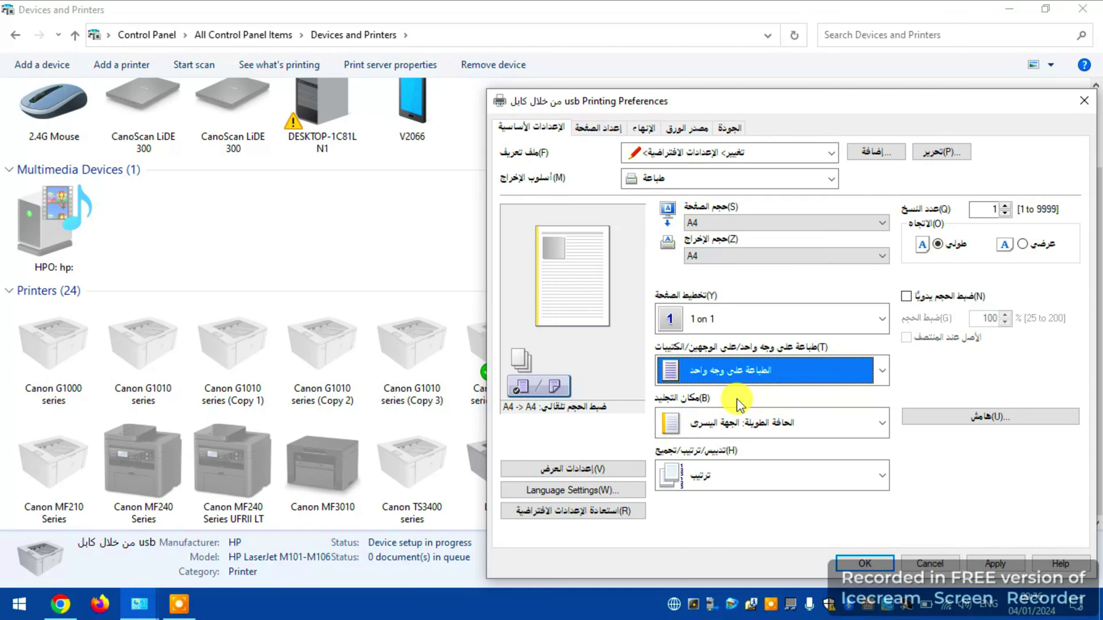
Set the paper source to Drawer 1 (الدرج 1) and apply the printing preferences
{"action": "left_click", "coordinate": [699, 131]}
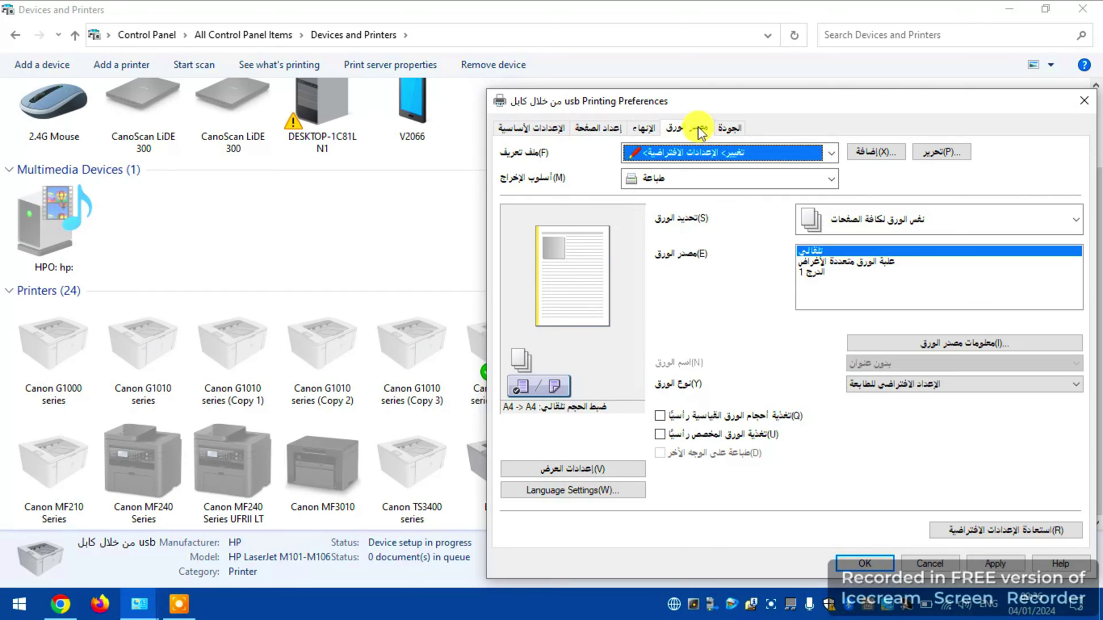
{"action": "left_click", "coordinate": [816, 271]}
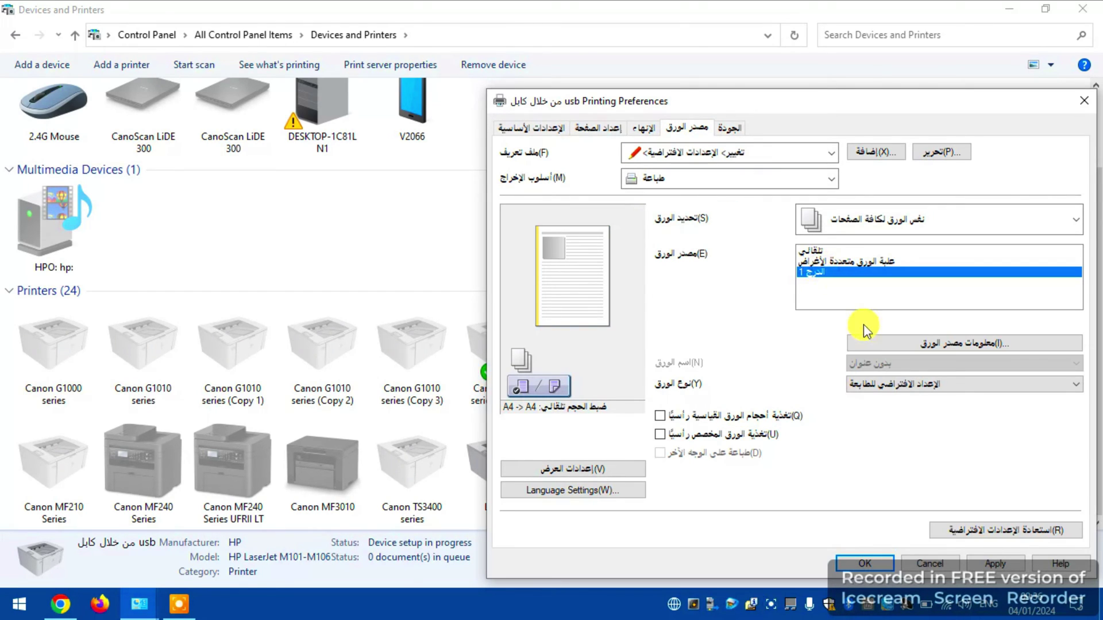
{"action": "left_click", "coordinate": [980, 531]}
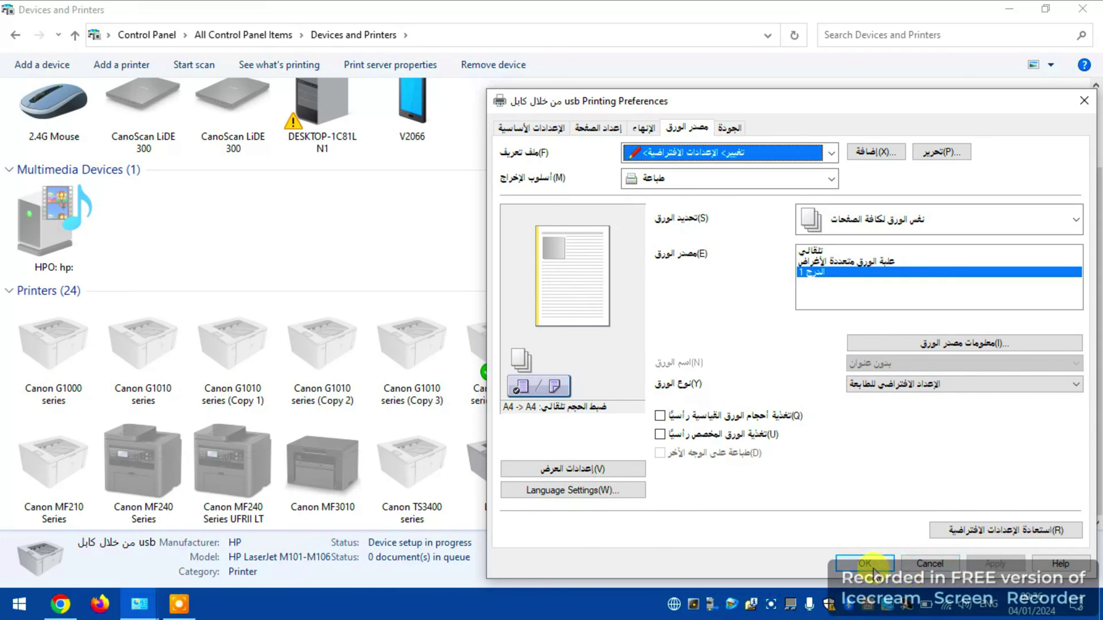
Confirm the USB printer's preferences and inspect the LBP351x printer's assigned port in its printer properties, widening the Port column
{"action": "left_click", "coordinate": [867, 565]}
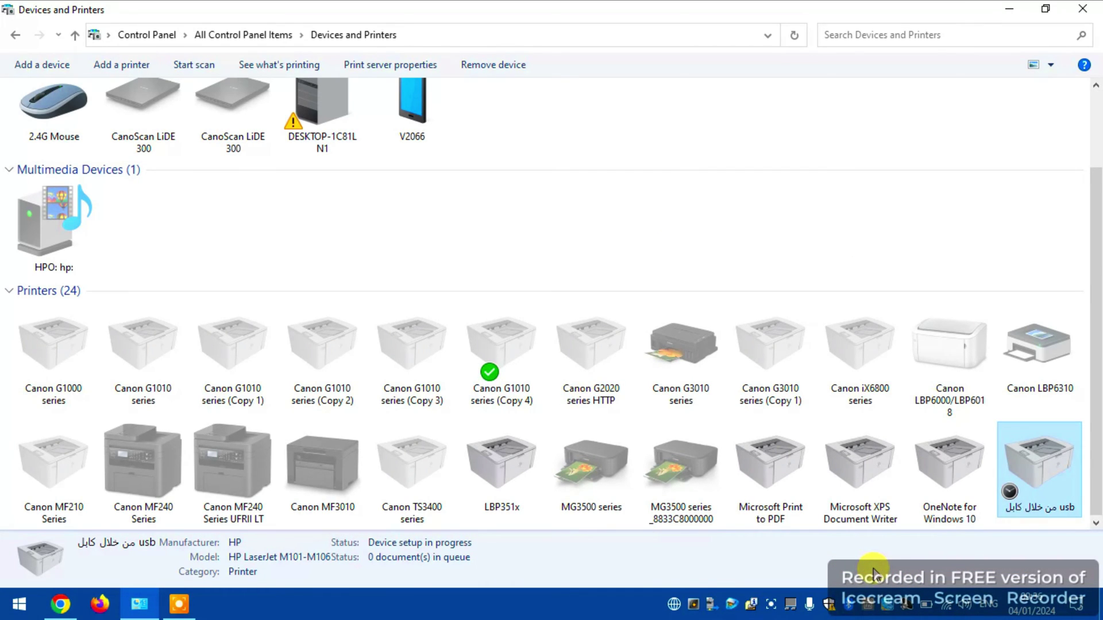
{"action": "right_click", "coordinate": [504, 485]}
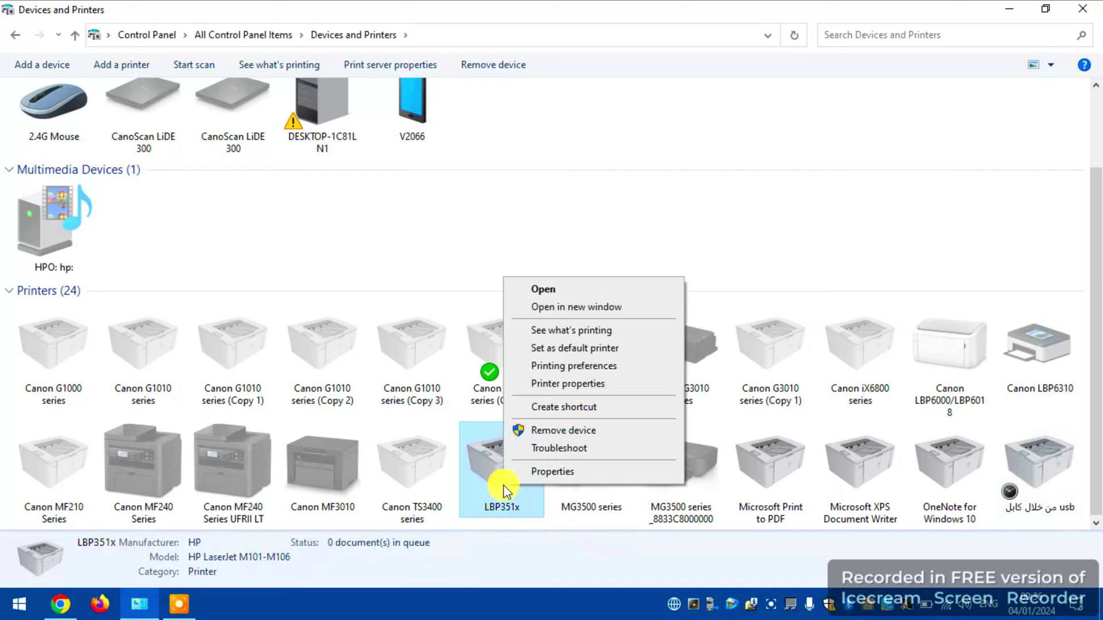
{"action": "left_click", "coordinate": [545, 385]}
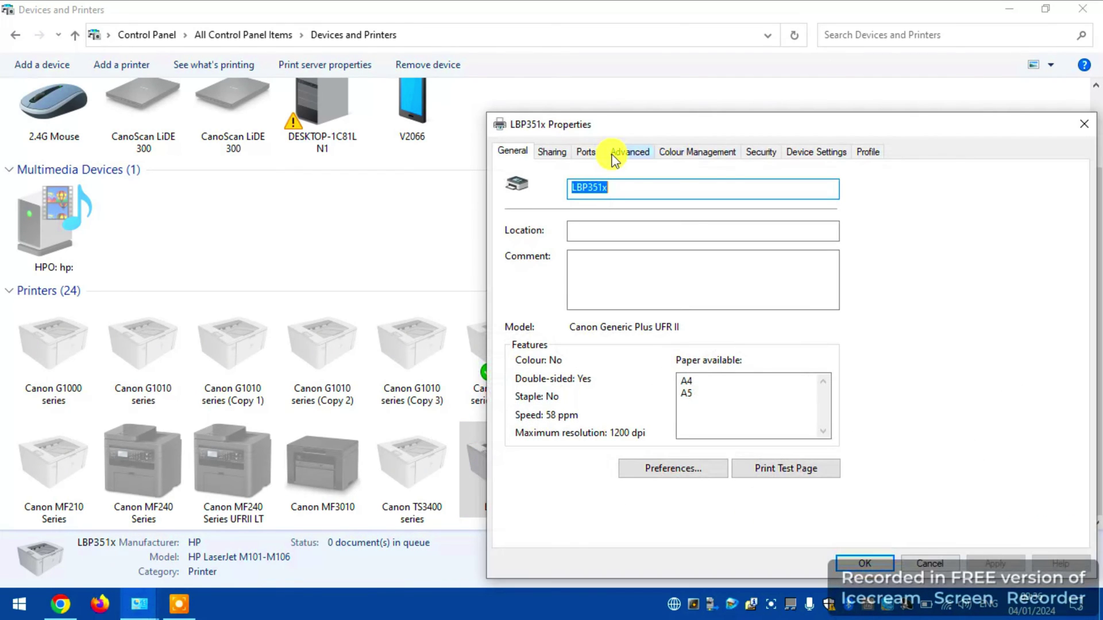
{"action": "left_click", "coordinate": [586, 152]}
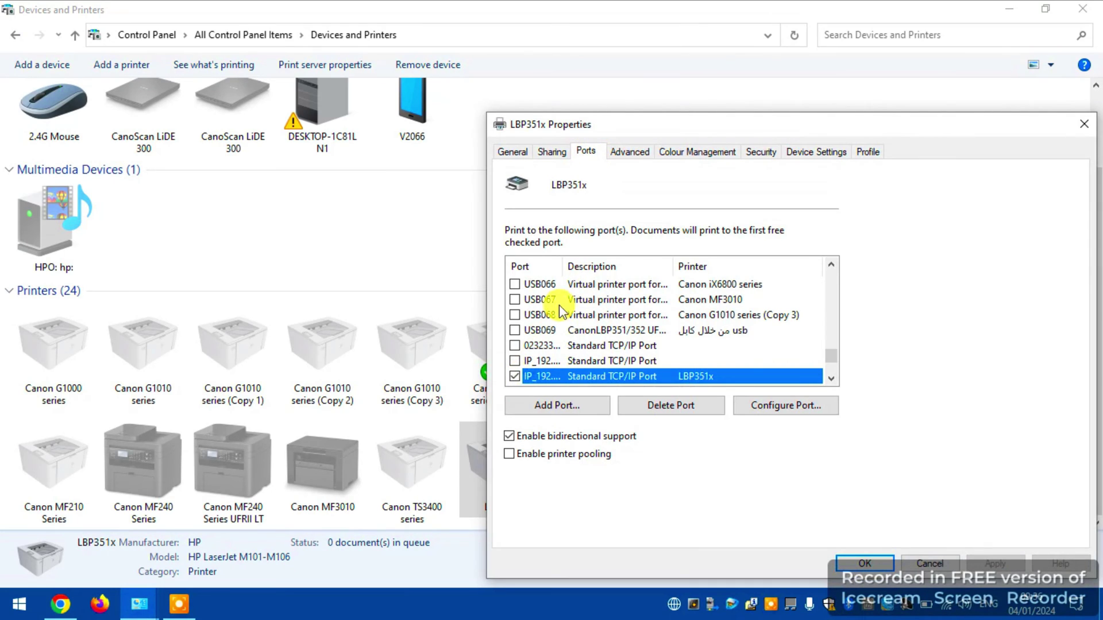
{"action": "left_click_drag", "start_coordinate": [562, 266], "coordinate": [603, 266]}
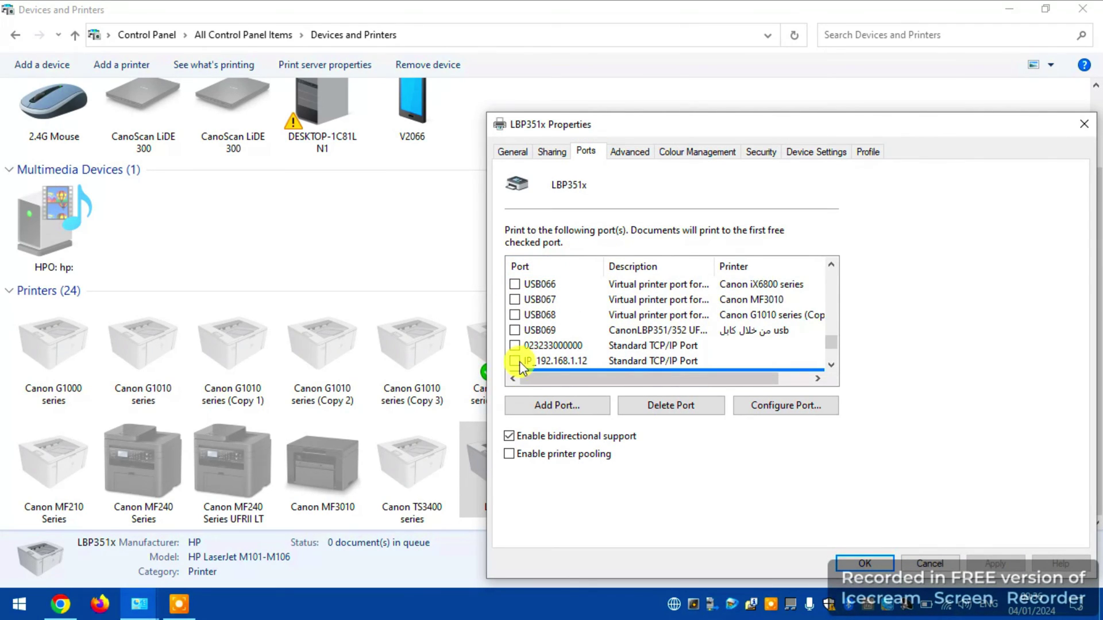
{"action": "scroll", "coordinate": [546, 352], "scroll_direction": "down", "scroll_amount": 1}
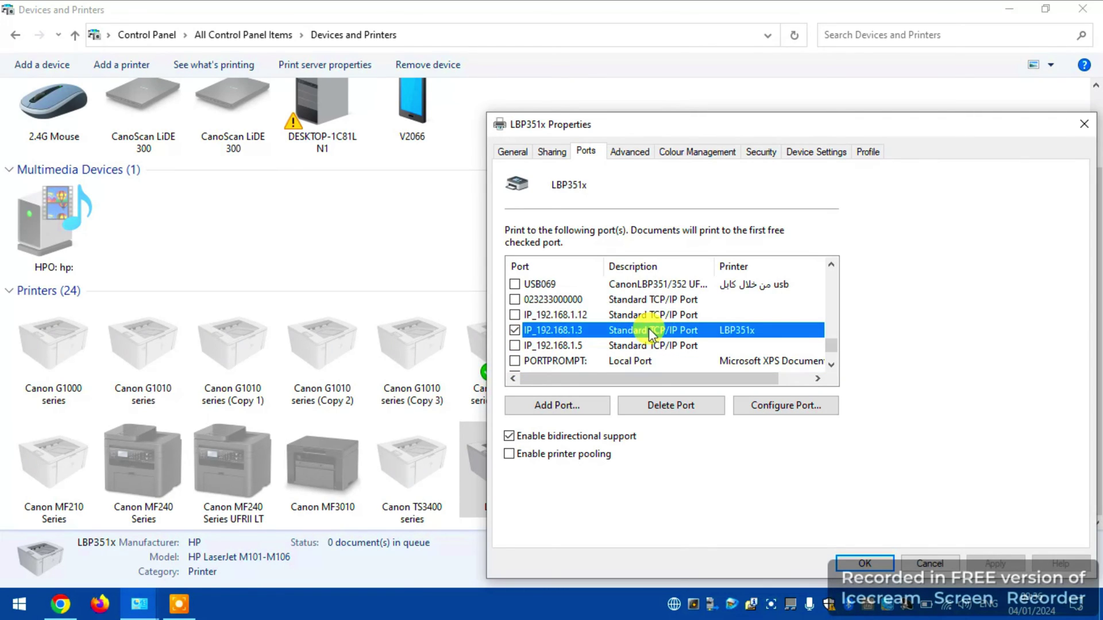
{"action": "scroll", "coordinate": [651, 335], "scroll_direction": "up", "scroll_amount": 1}
{"action": "scroll", "coordinate": [638, 327], "scroll_direction": "down", "scroll_amount": 1}
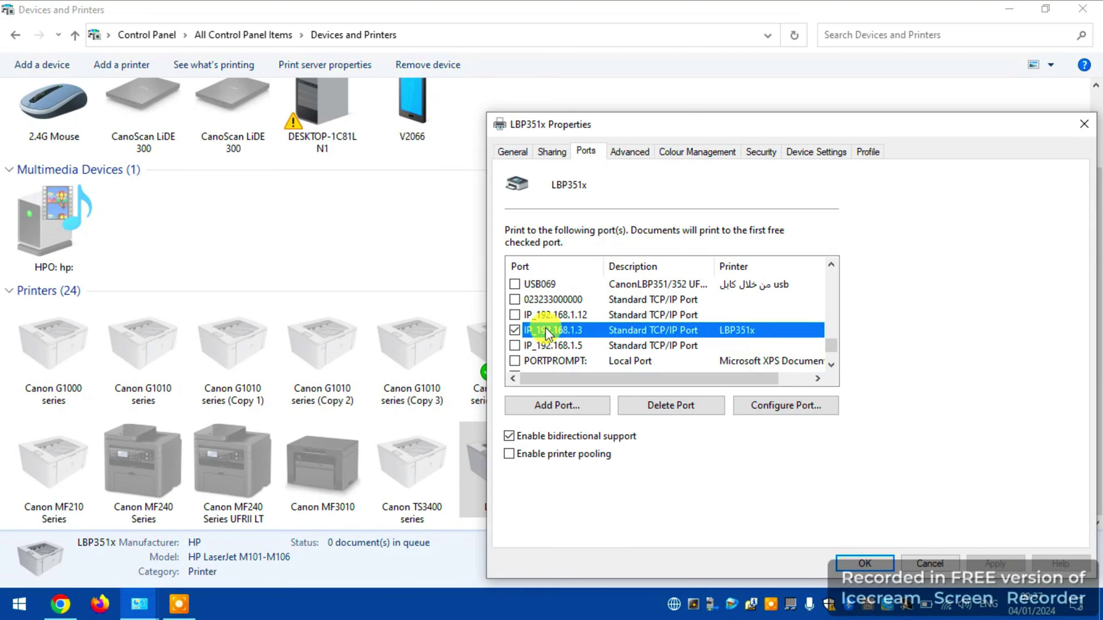
Rename the LBP351x printer as "من خلال الراوتر الواي فاي" in its printer properties and confirm
{"action": "left_click", "coordinate": [511, 150]}
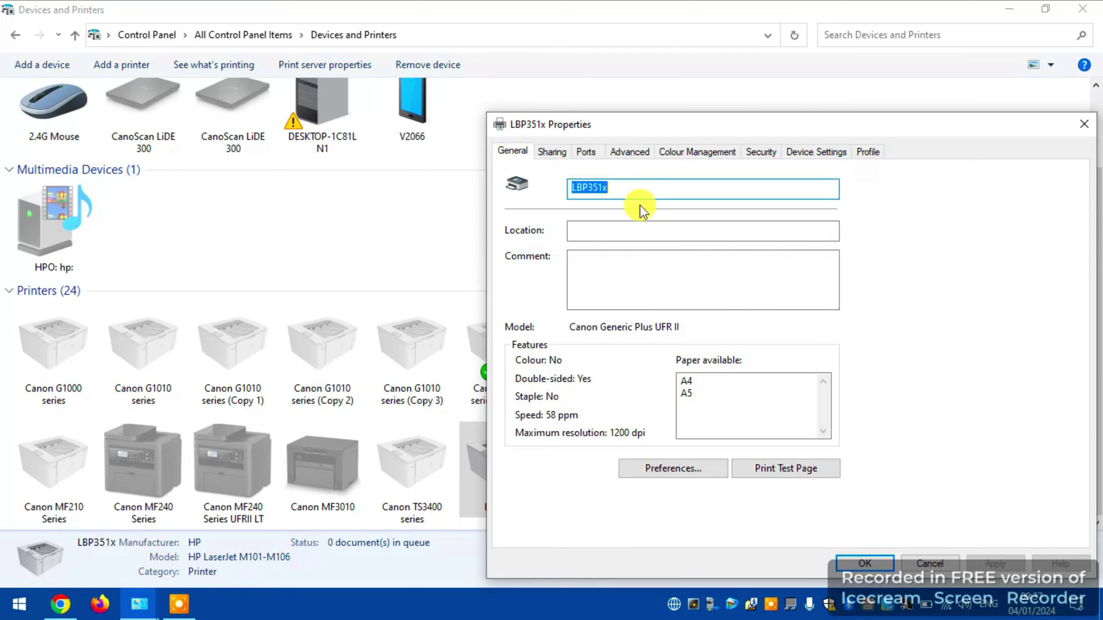
{"action": "key", "text": "BackSpace"}
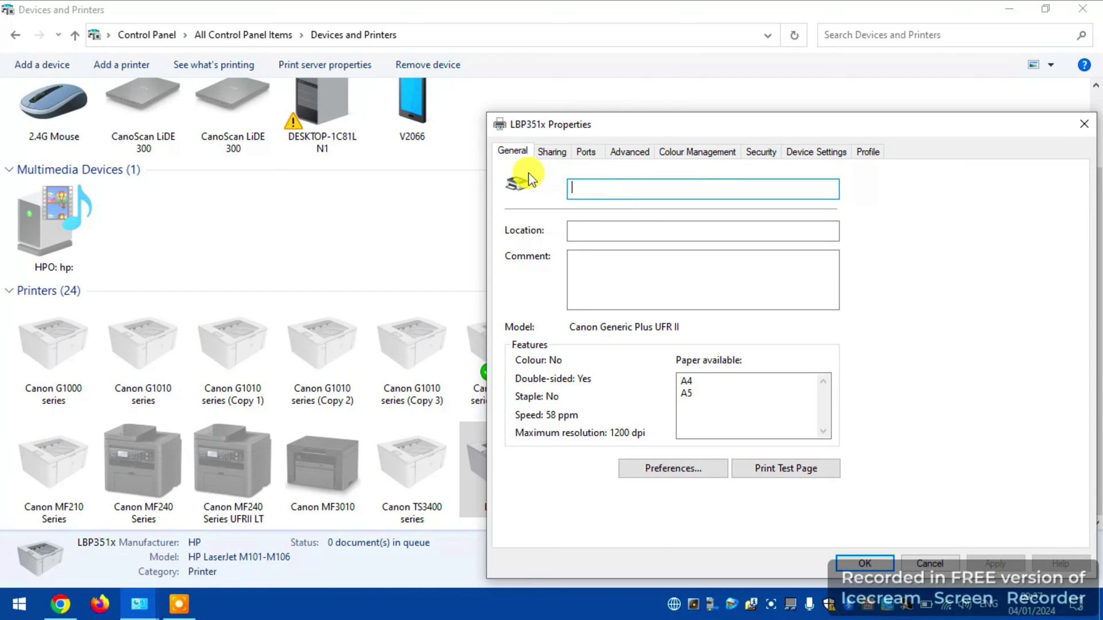
{"action": "key", "text": "alt+shift"}
{"action": "type", "text": "مز خ"}
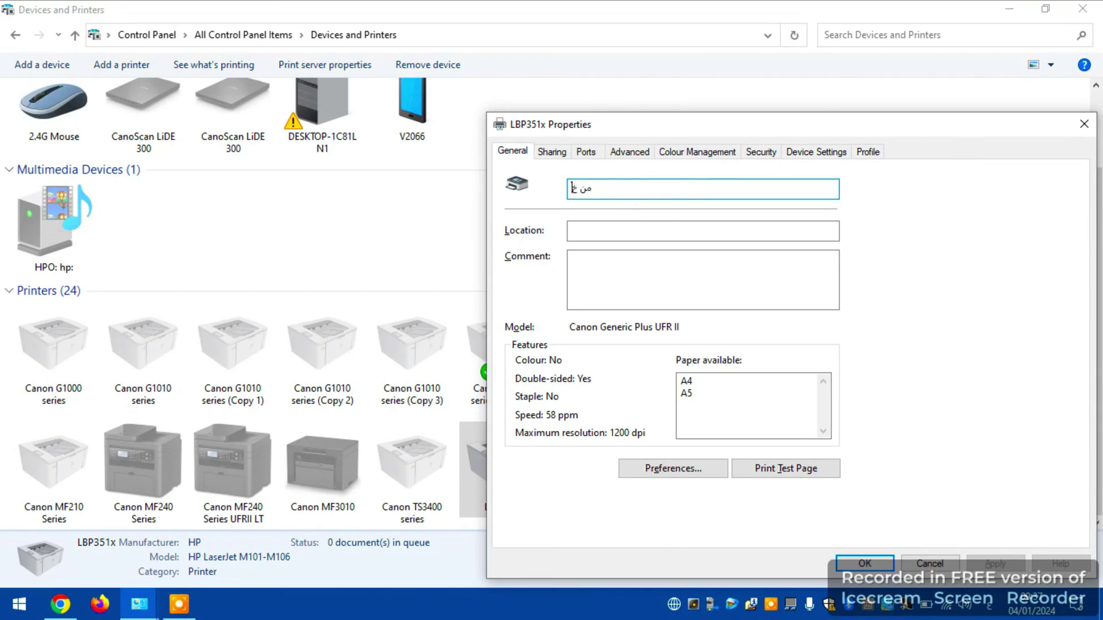
{"action": "type", "text": "لال الراوتر ال"}
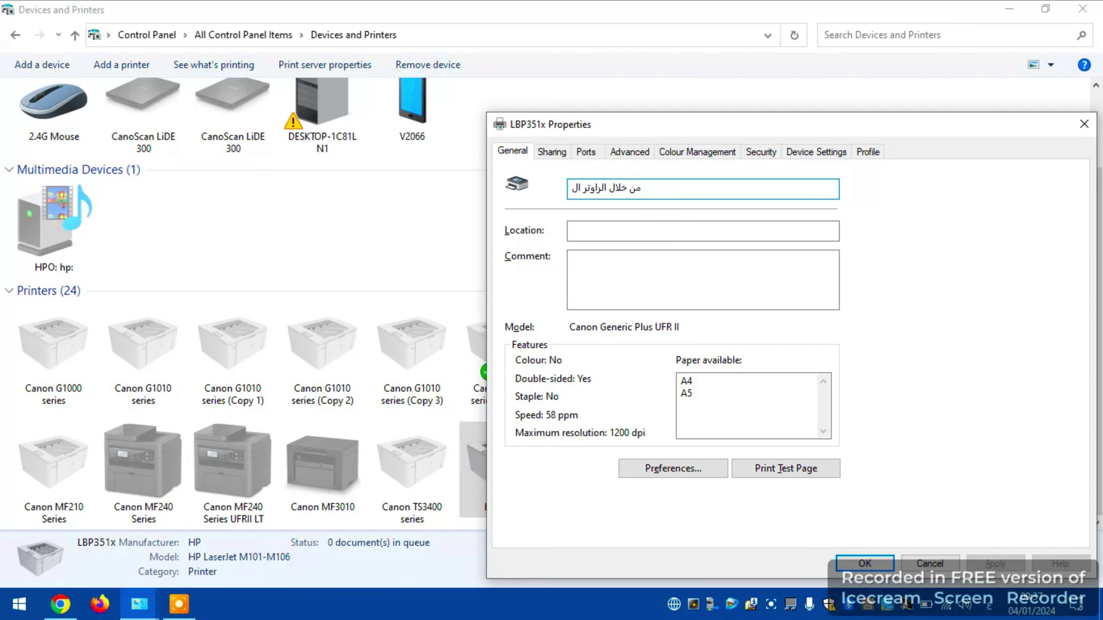
{"action": "type", "text": "واي فاي"}
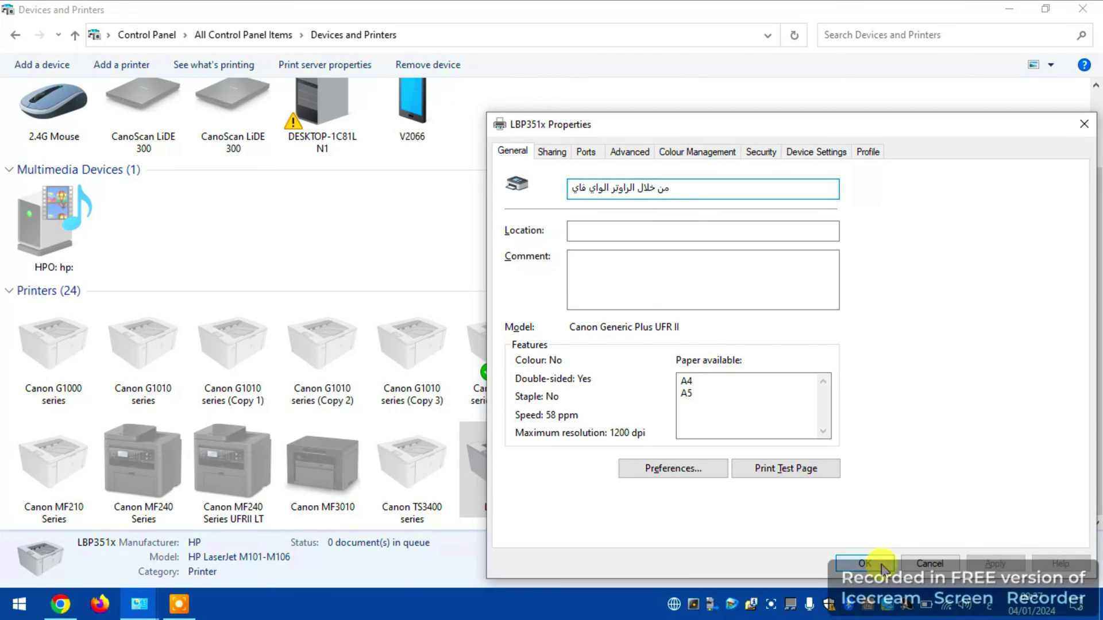
{"action": "left_click", "coordinate": [882, 569]}
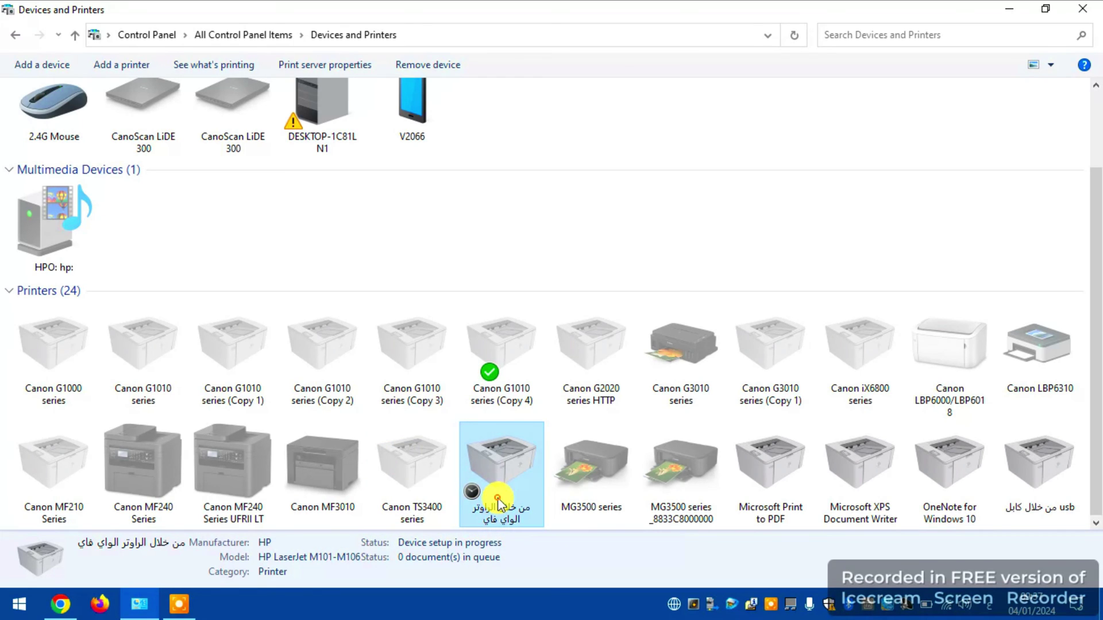
In the printing preferences of the "من خلال الراوتر الواي فاي" printer, set the output size to A4 and choose 1-sided Printing
{"action": "right_click", "coordinate": [498, 504]}
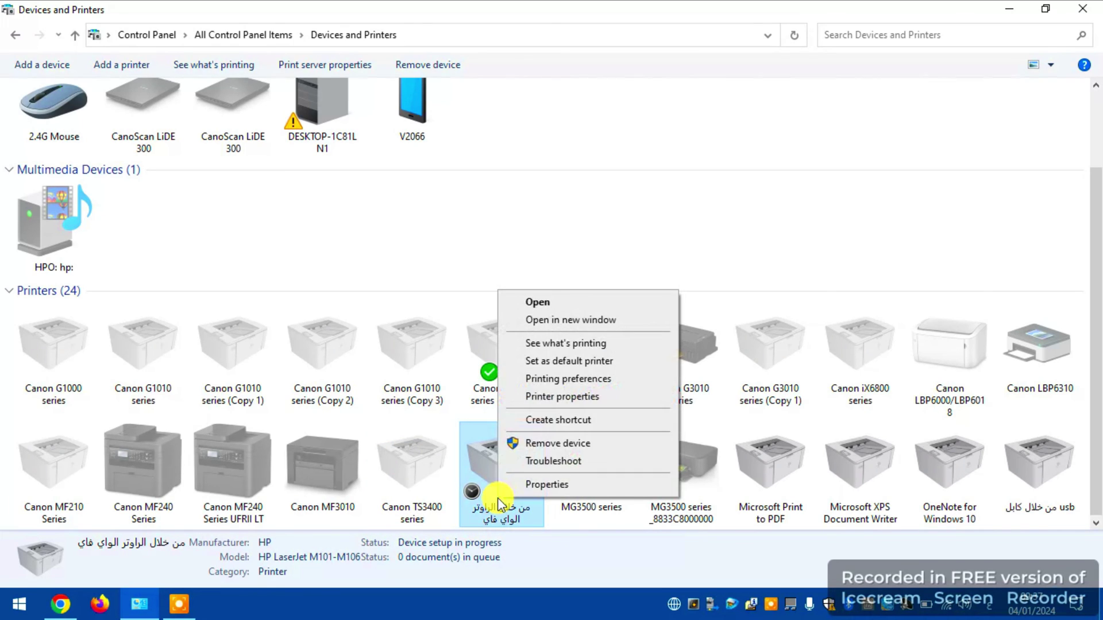
{"action": "left_click", "coordinate": [549, 382]}
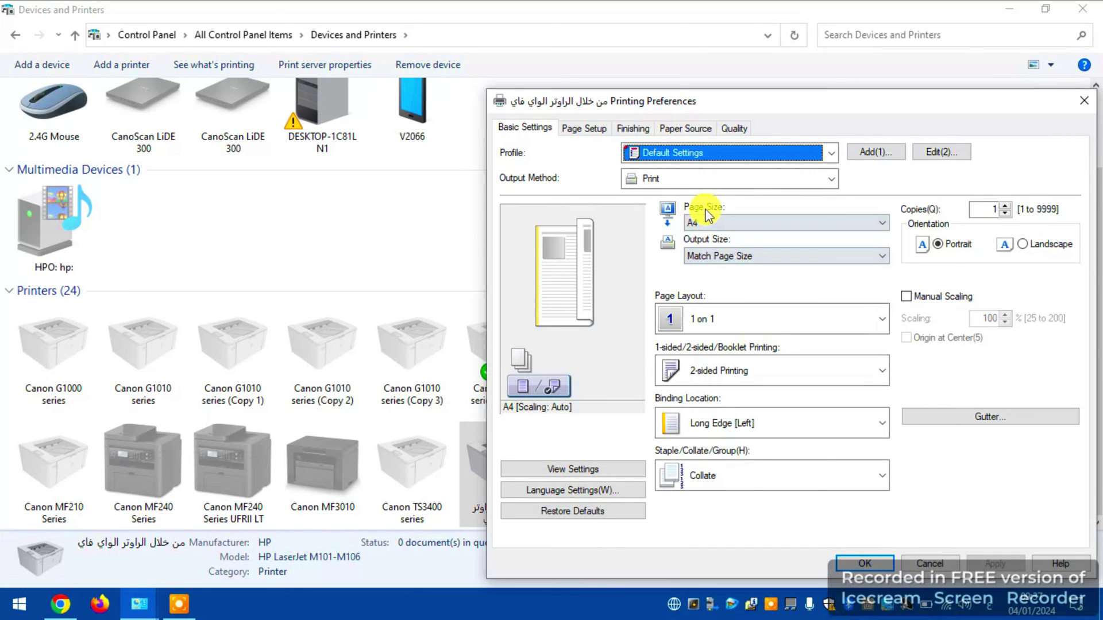
{"action": "left_click", "coordinate": [724, 255]}
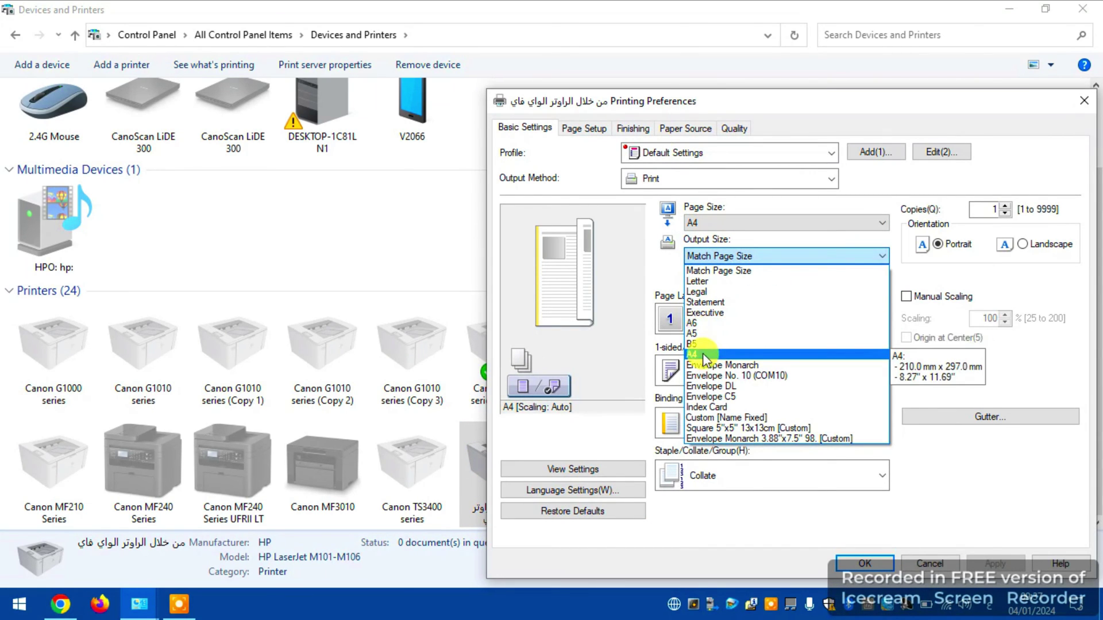
{"action": "left_click", "coordinate": [702, 355]}
{"action": "left_click", "coordinate": [706, 370]}
{"action": "left_click", "coordinate": [713, 400]}
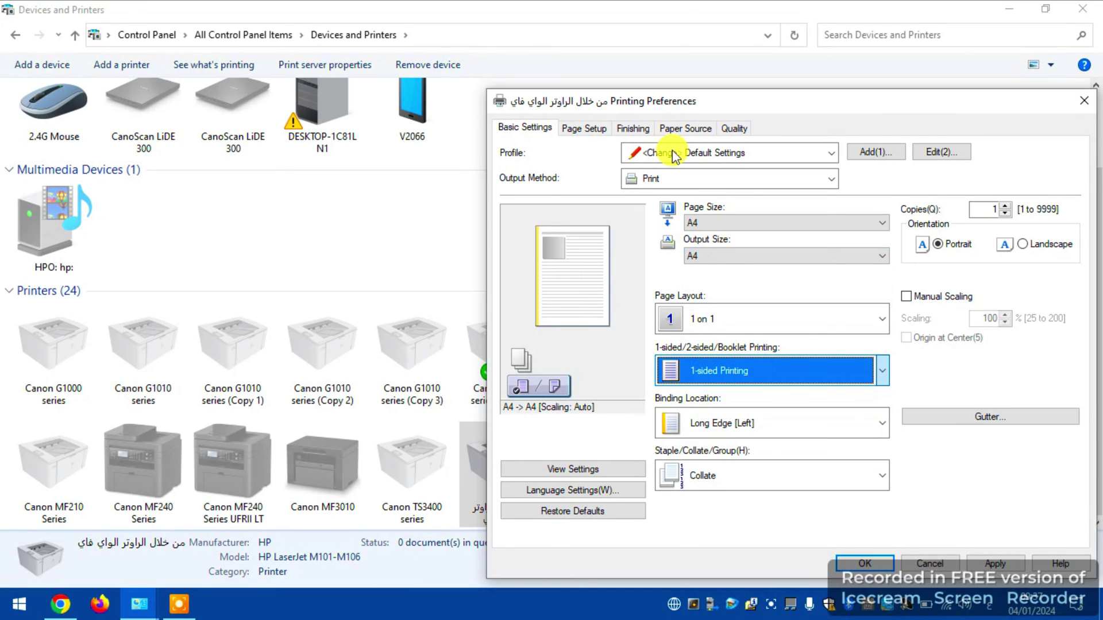
Restore the default paper source settings of the Wi-Fi printer and confirm its printing preferences
{"action": "left_click", "coordinate": [686, 127]}
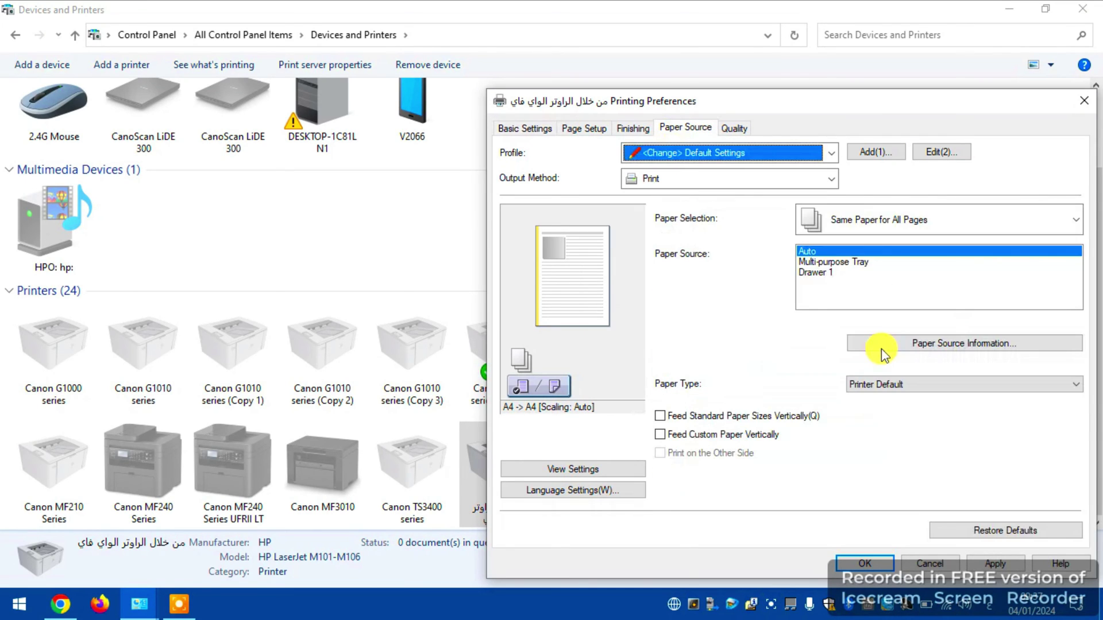
{"action": "left_click", "coordinate": [1000, 530]}
{"action": "left_click", "coordinate": [865, 564]}
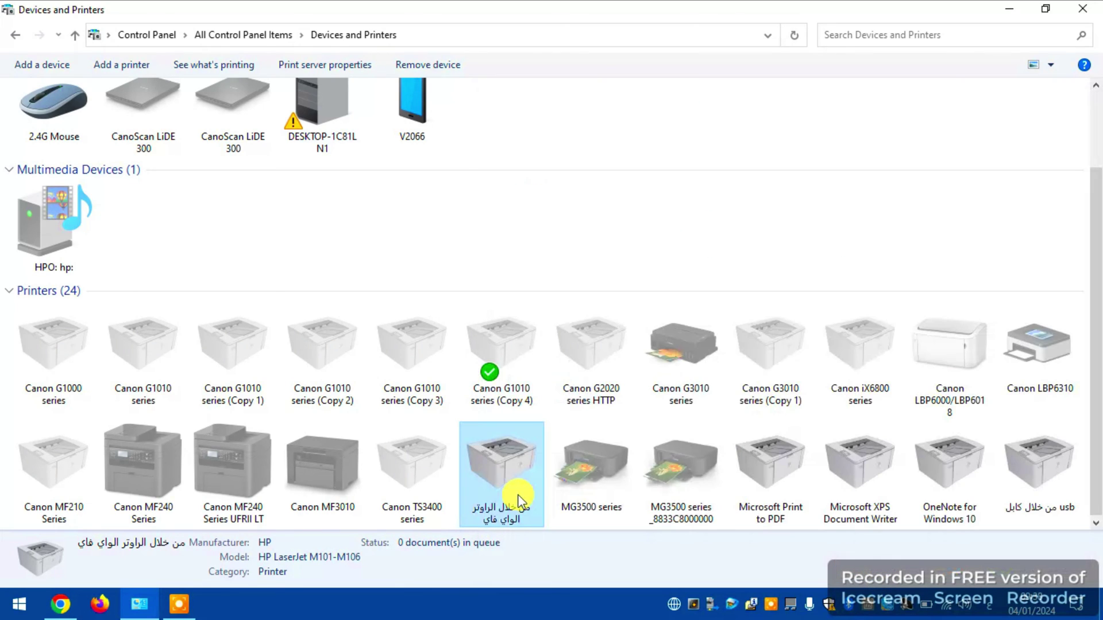